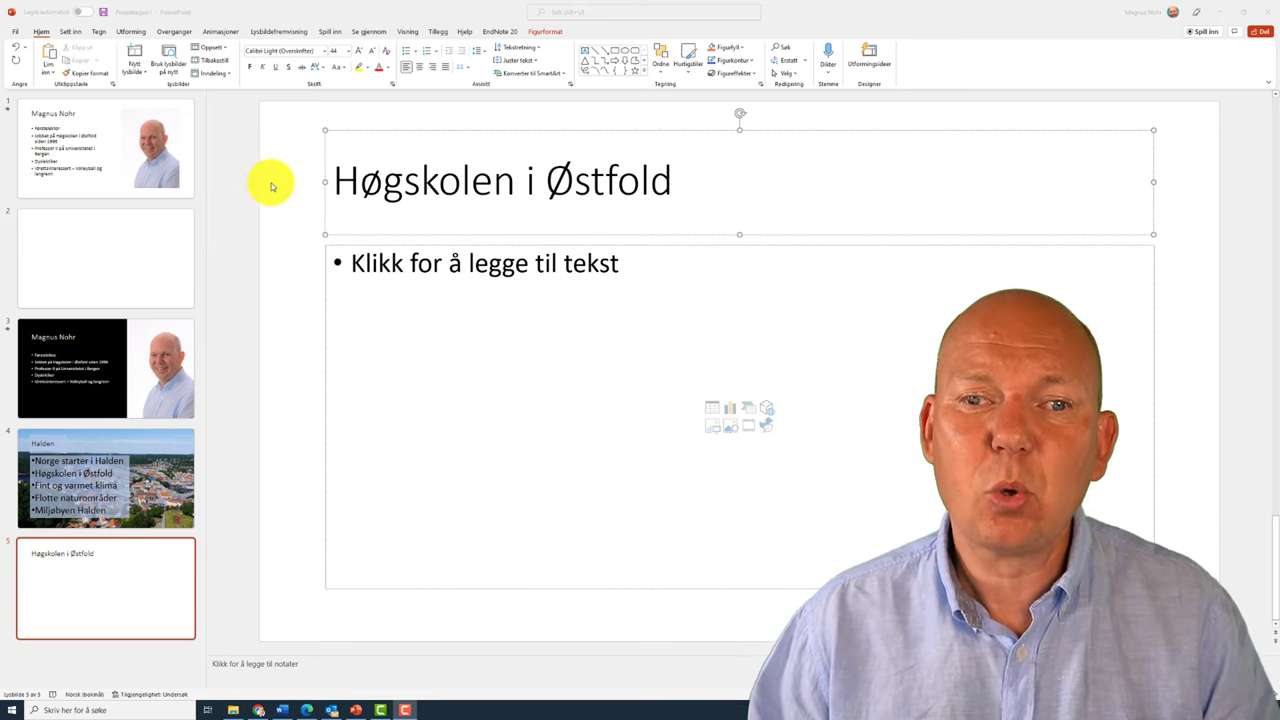
Step: Switch slide 5 to the Bare tittel layout, keeping only the Høgskolen i Østfold heading
click(220, 52)
click(218, 50)
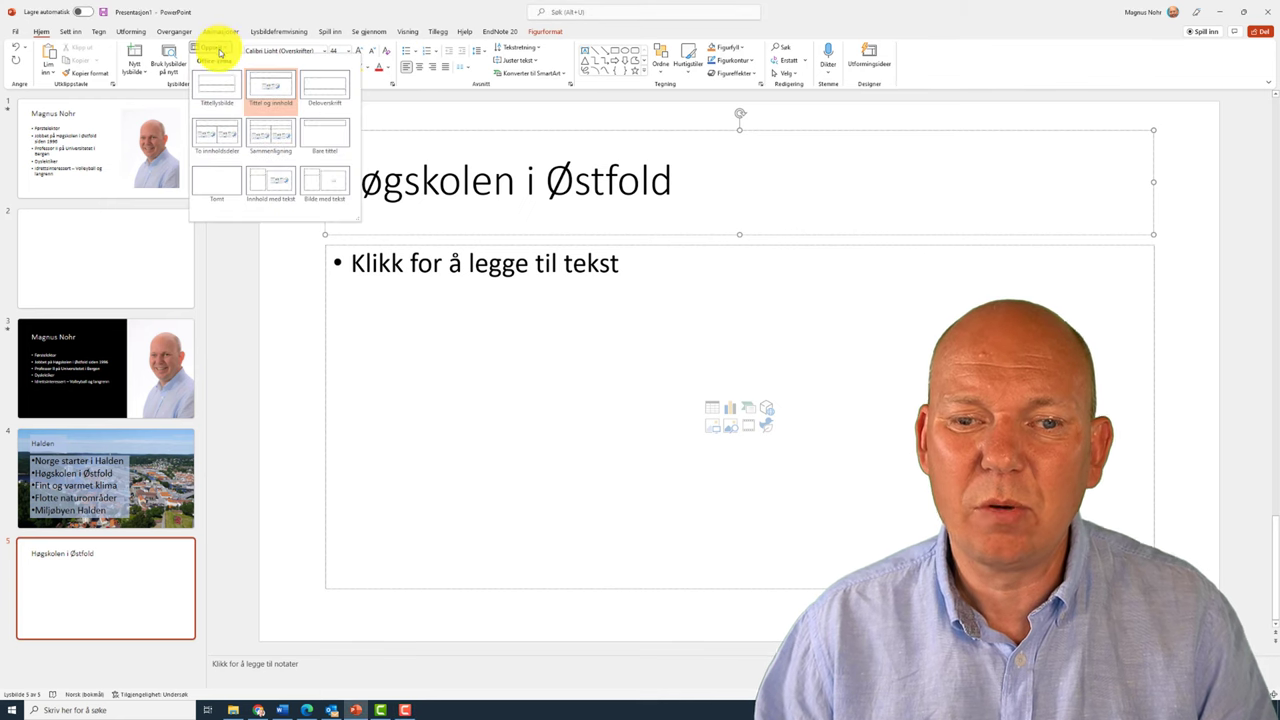
click(326, 143)
click(469, 386)
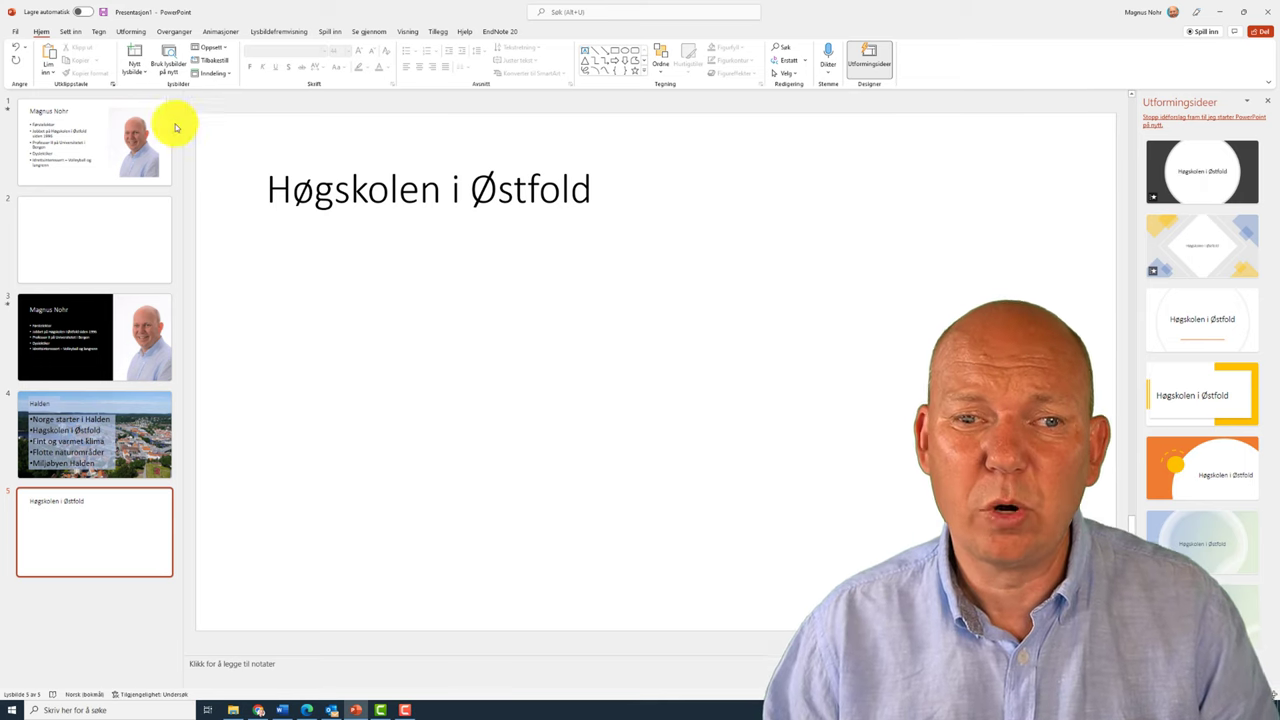
Step: Insert the hiof photo from this device, shrink it and place it just under the title
click(73, 33)
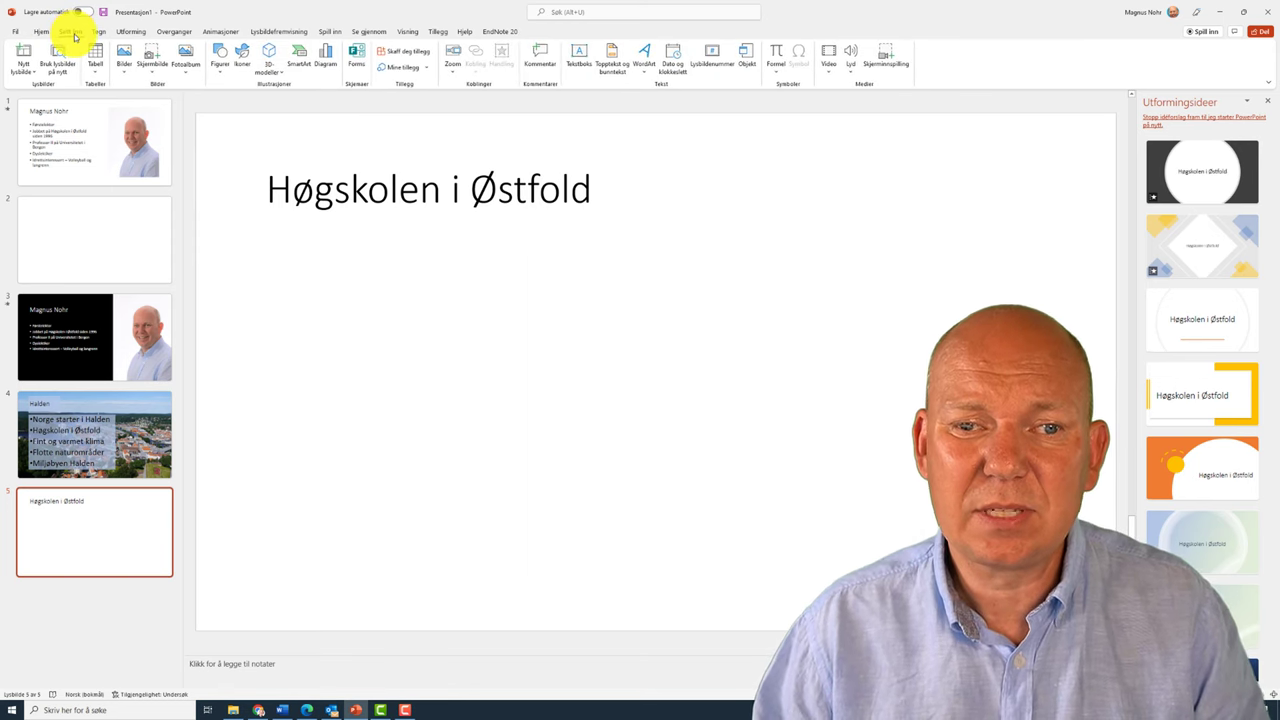
click(124, 60)
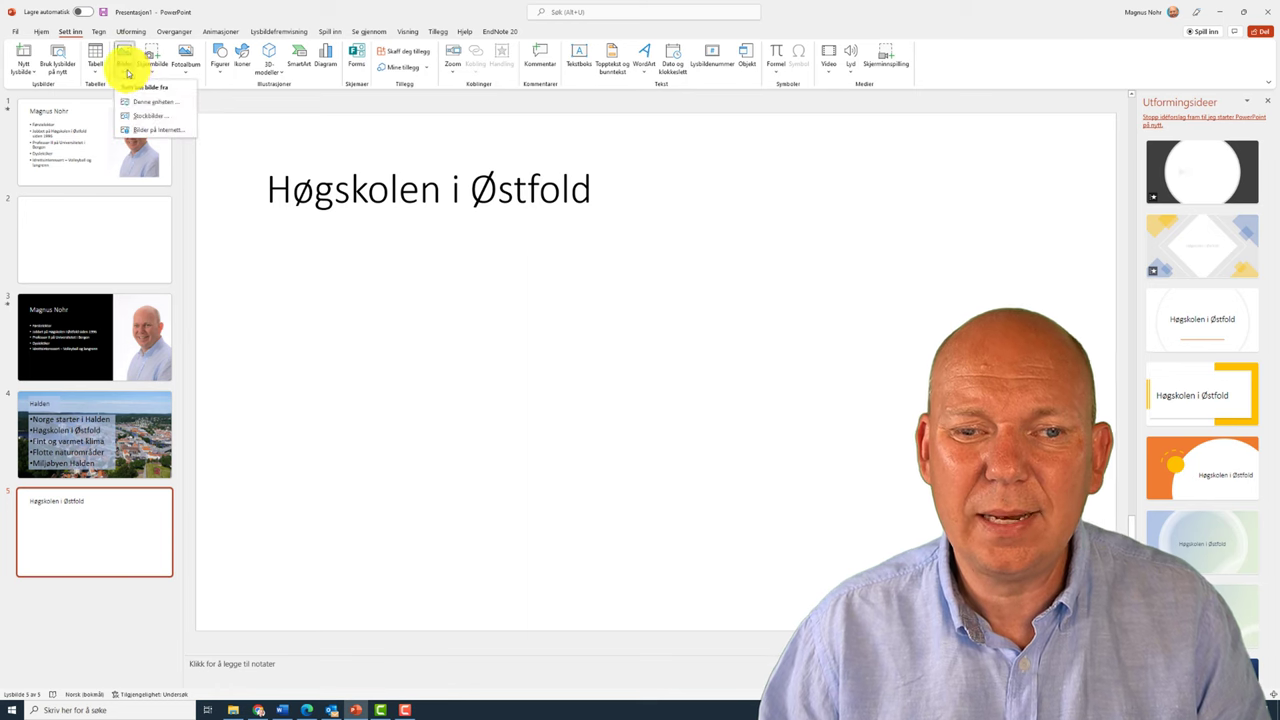
click(160, 108)
click(232, 90)
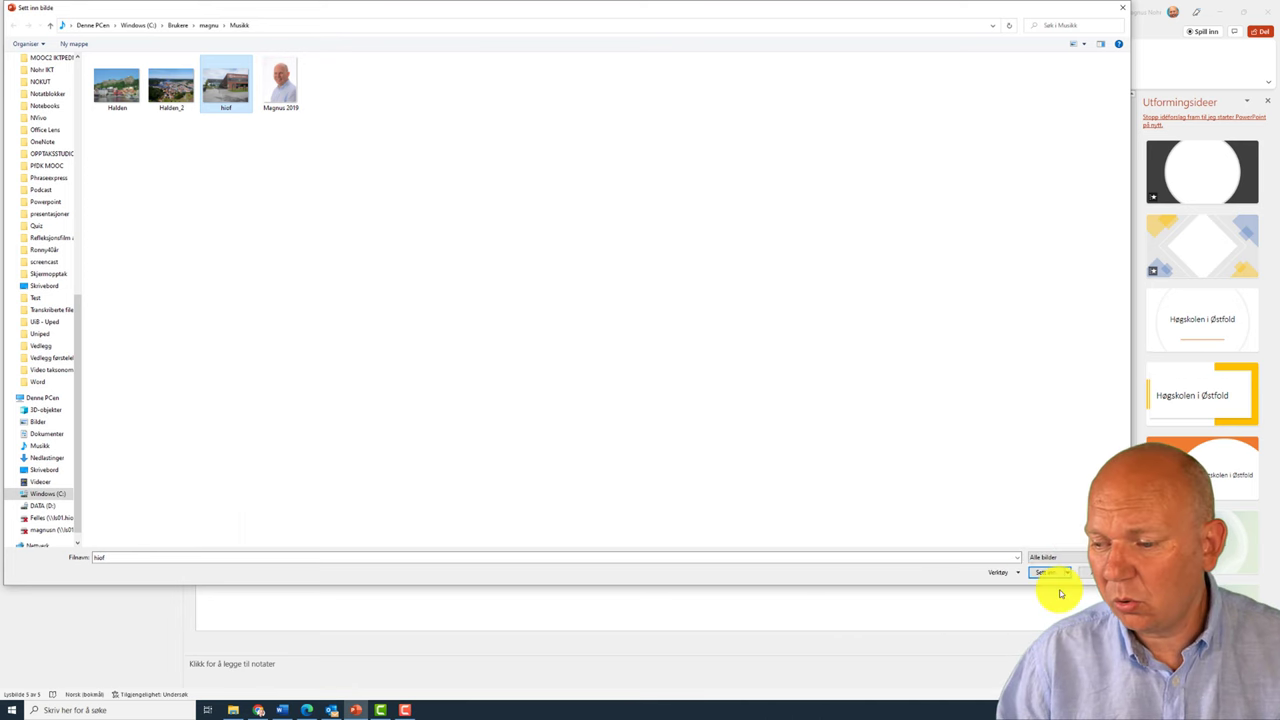
click(1046, 573)
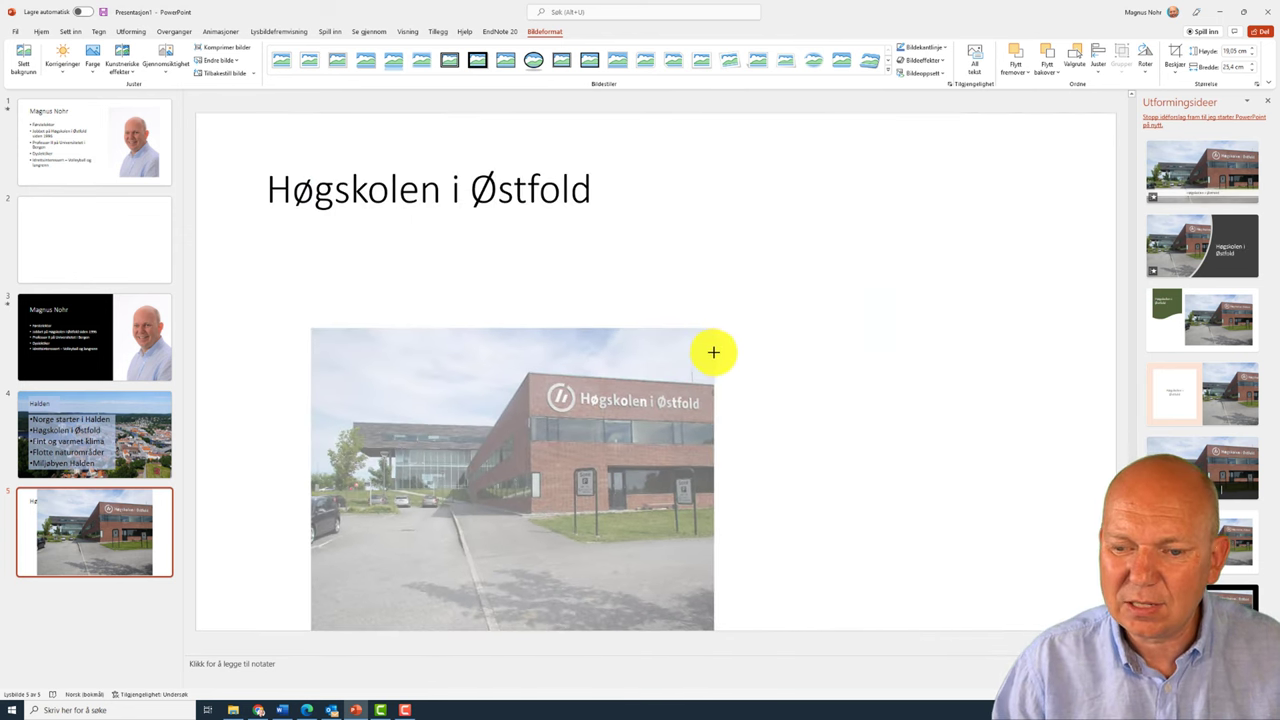
drag(1001, 122, 714, 327)
drag(545, 447, 634, 354)
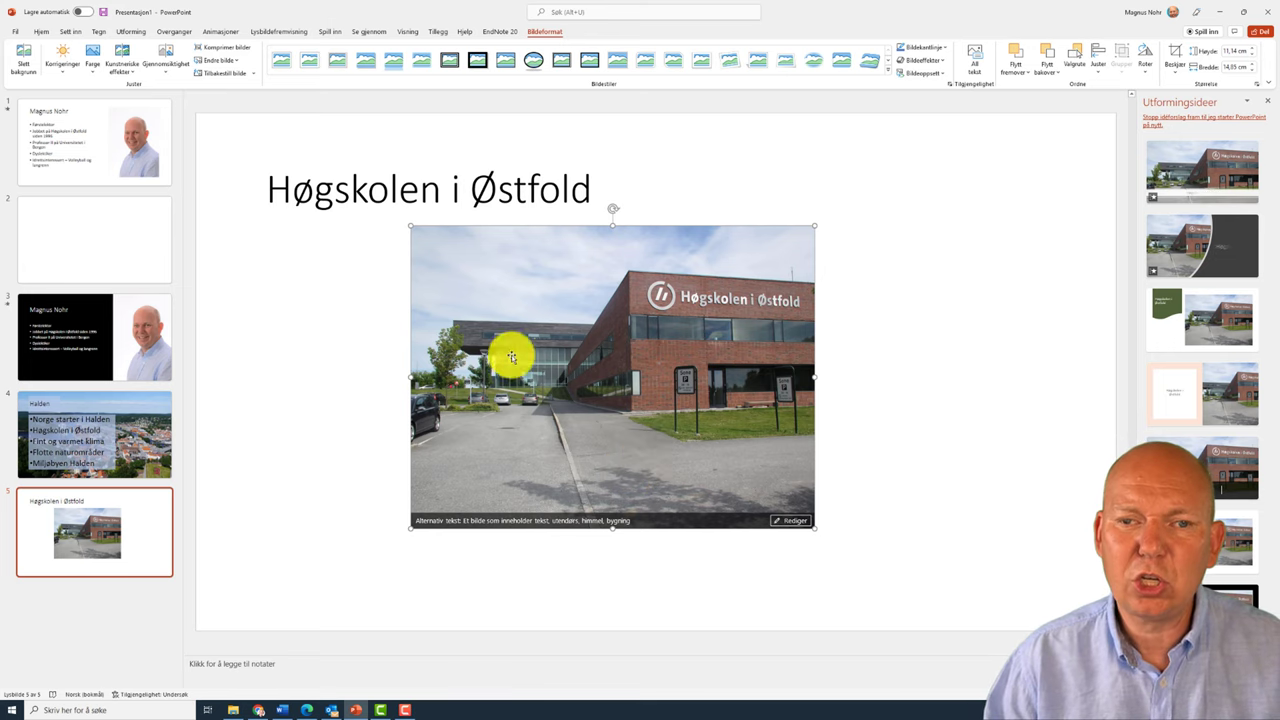
Step: Give the campus photo the Rotasjon emphasis effect, starting Med forrige and lasting 4 seconds
click(222, 31)
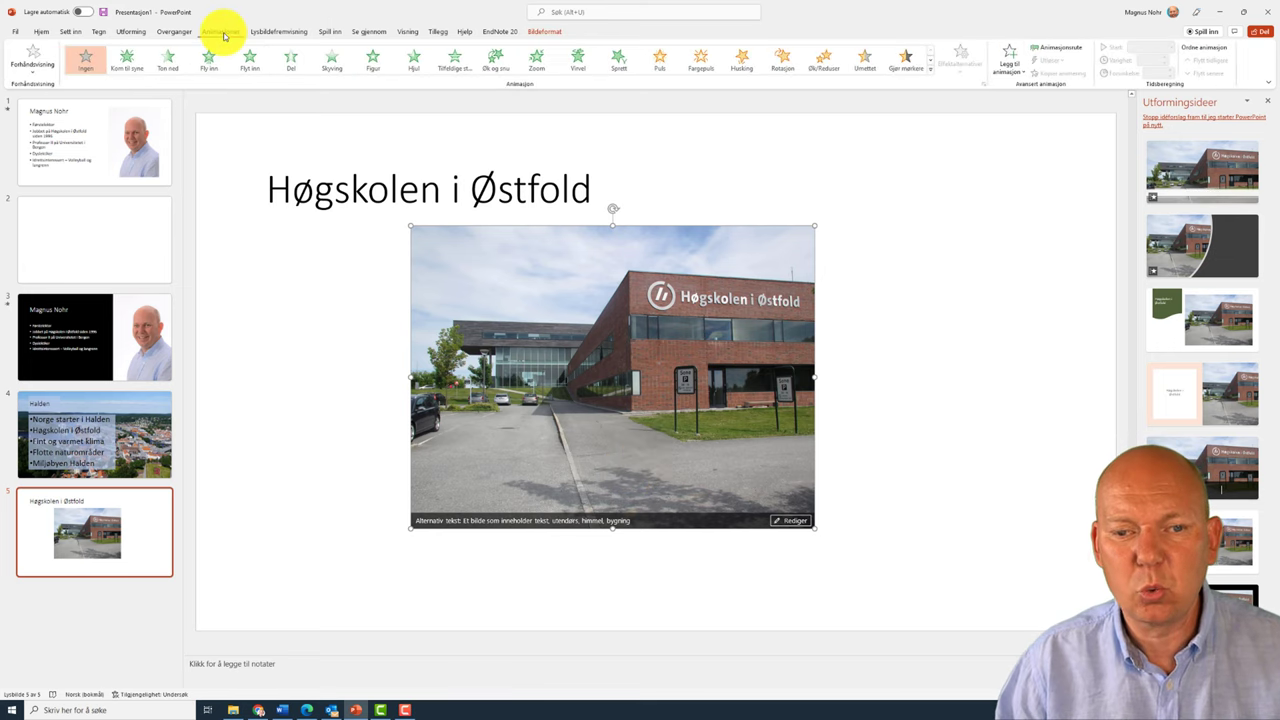
click(930, 74)
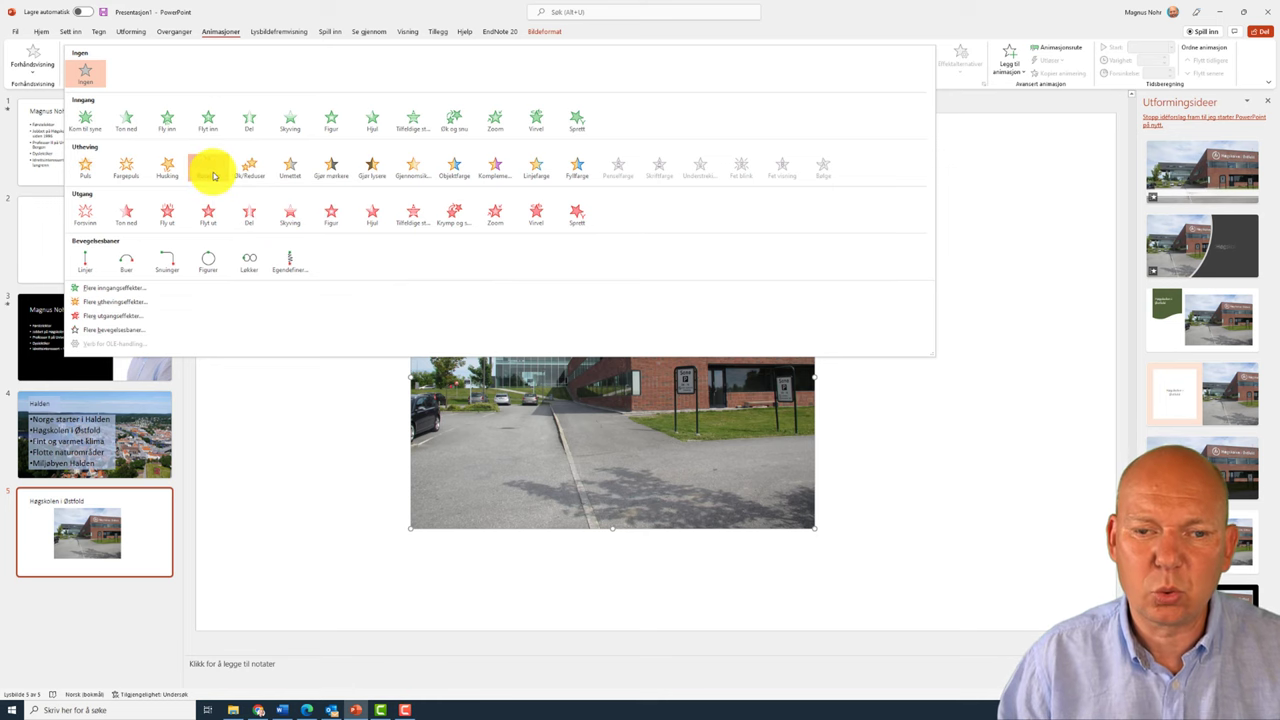
click(210, 170)
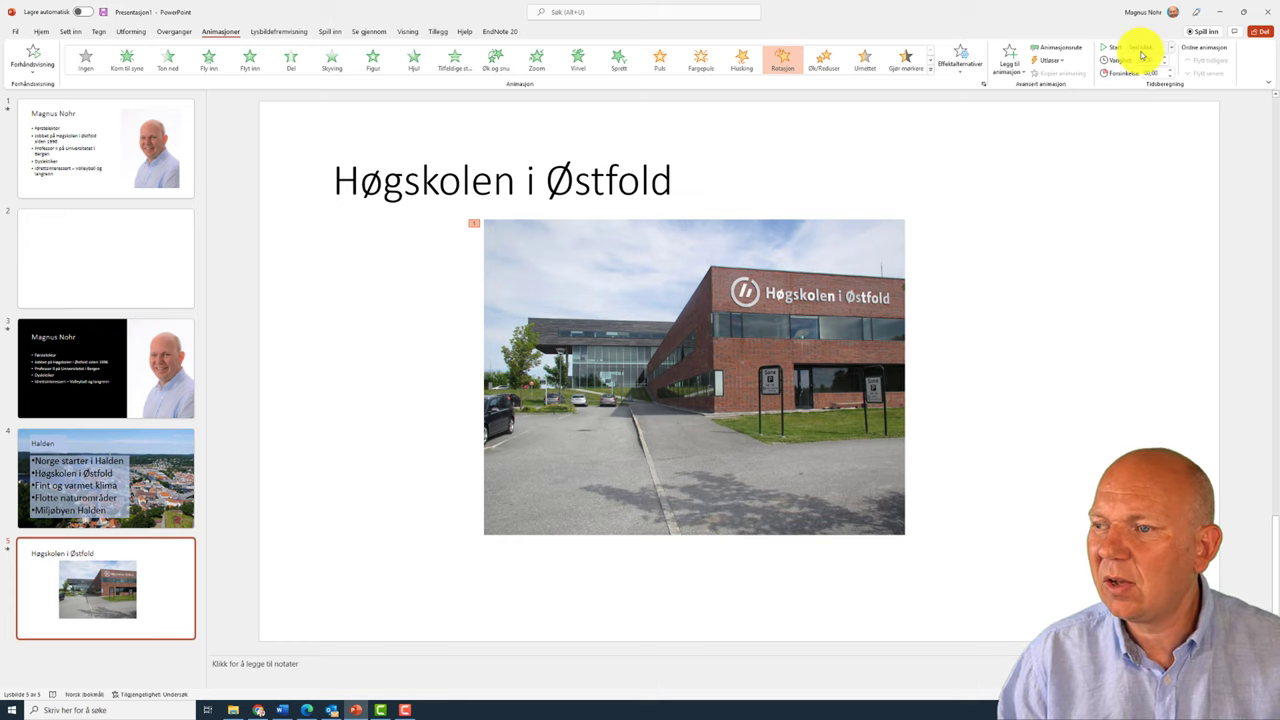
click(1173, 50)
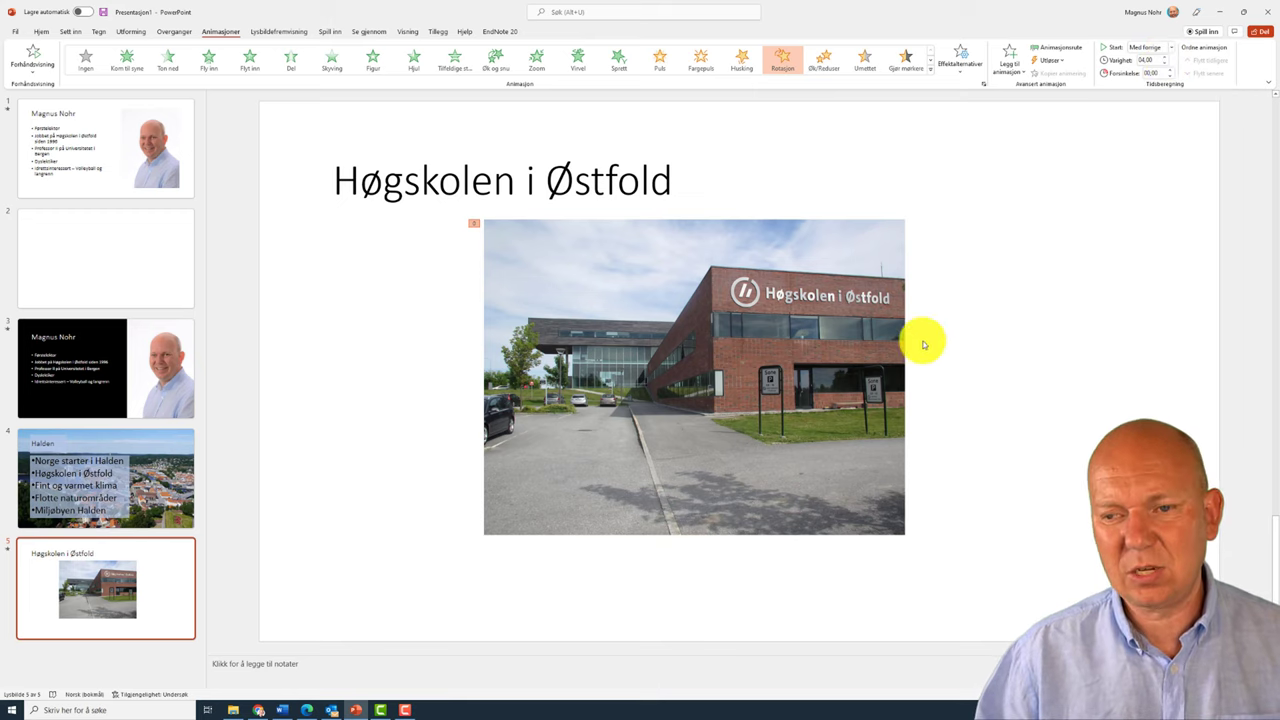
Step: Reselect the campus photo and swap its animation for the Virvel exit effect
click(656, 607)
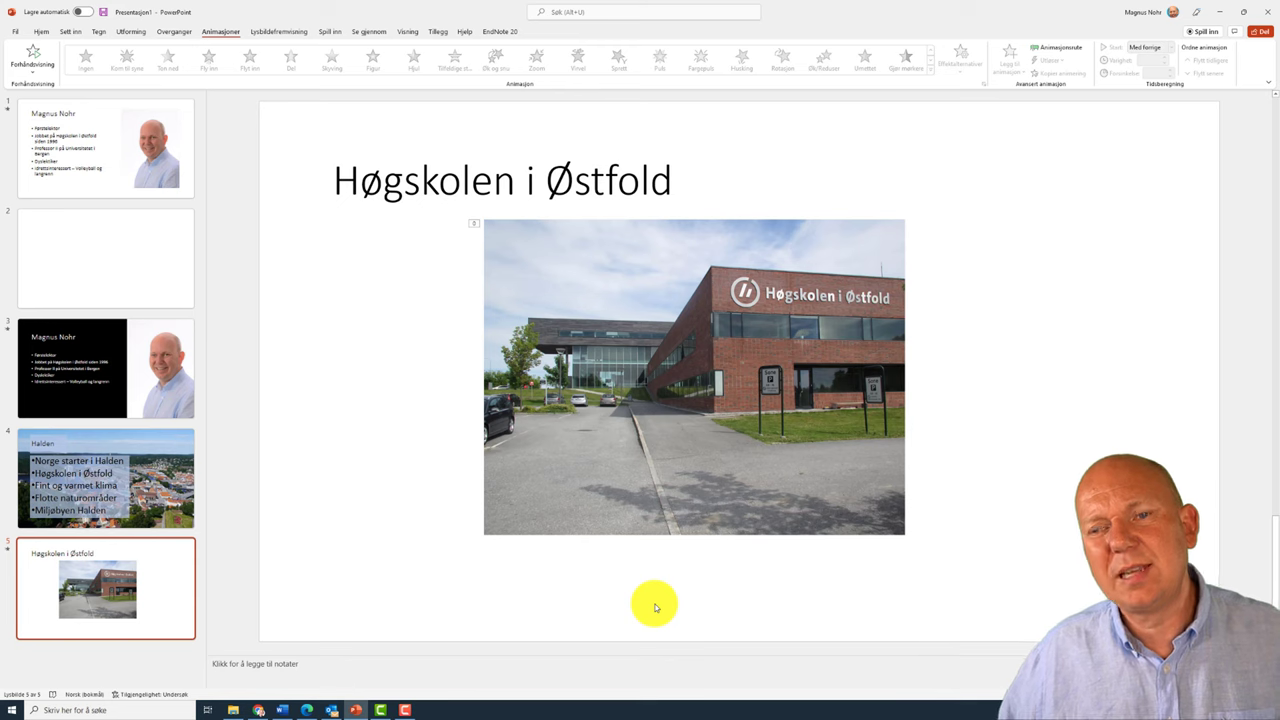
click(662, 439)
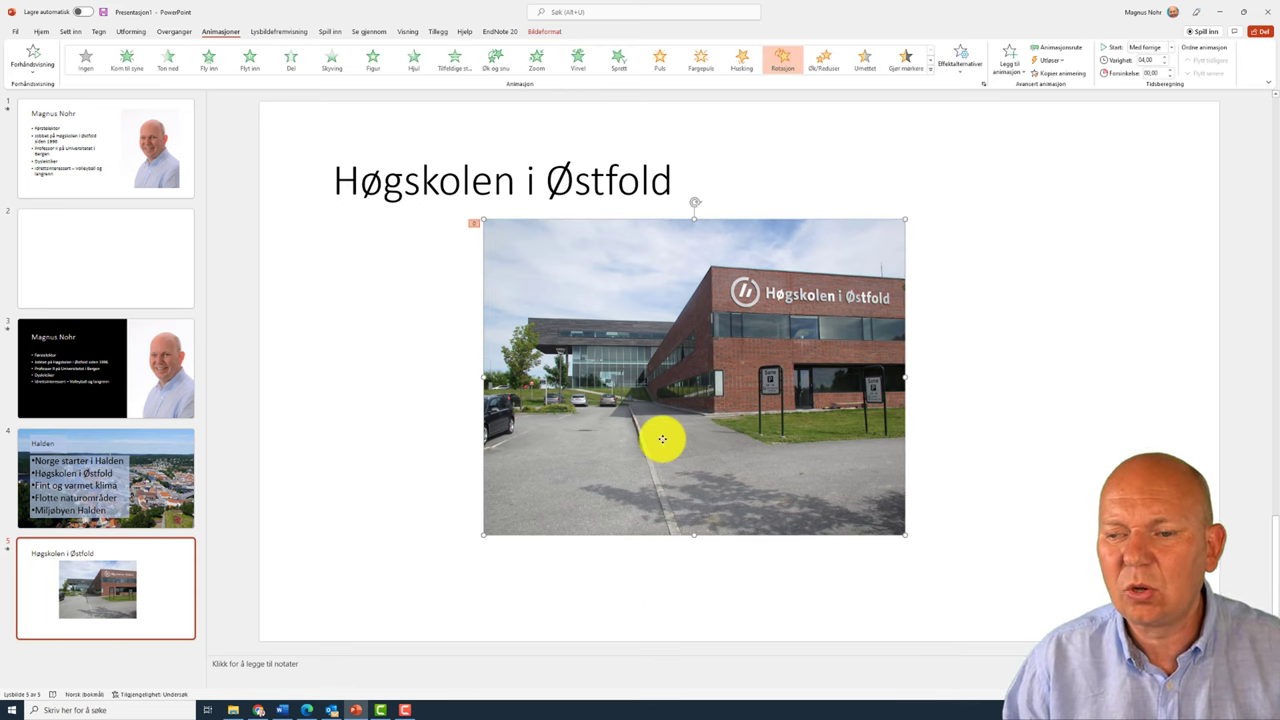
click(931, 74)
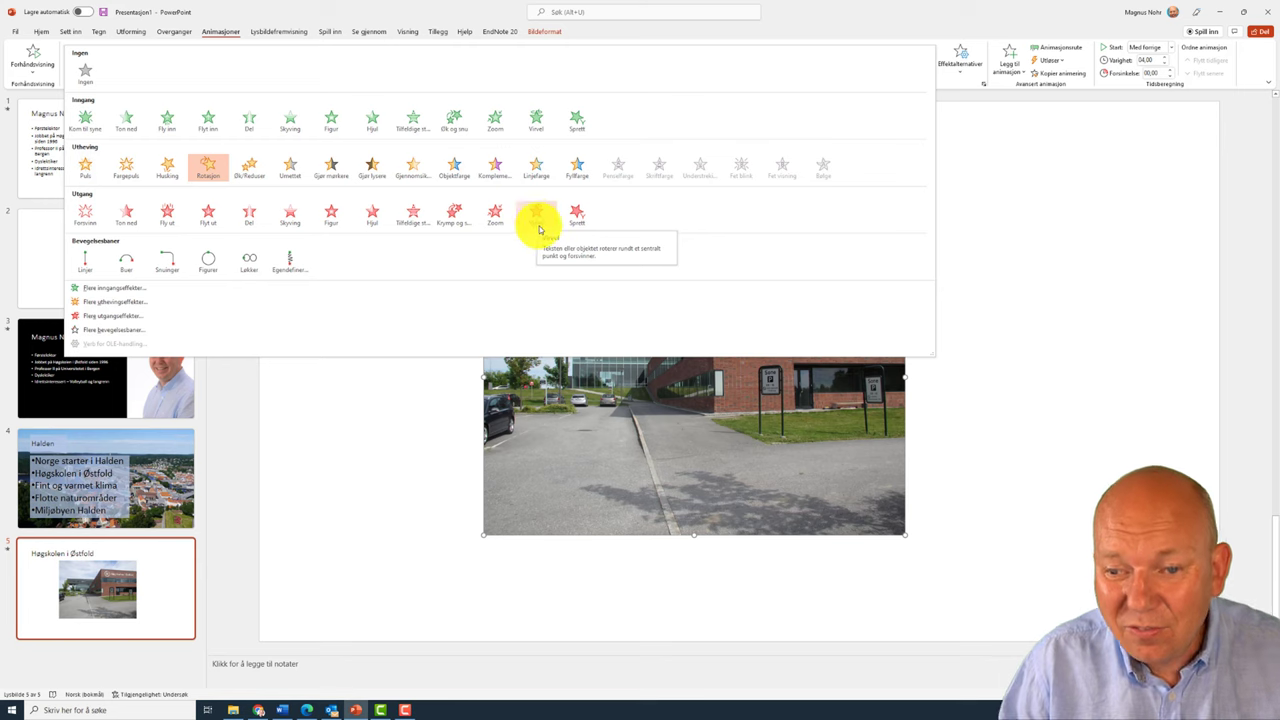
click(540, 224)
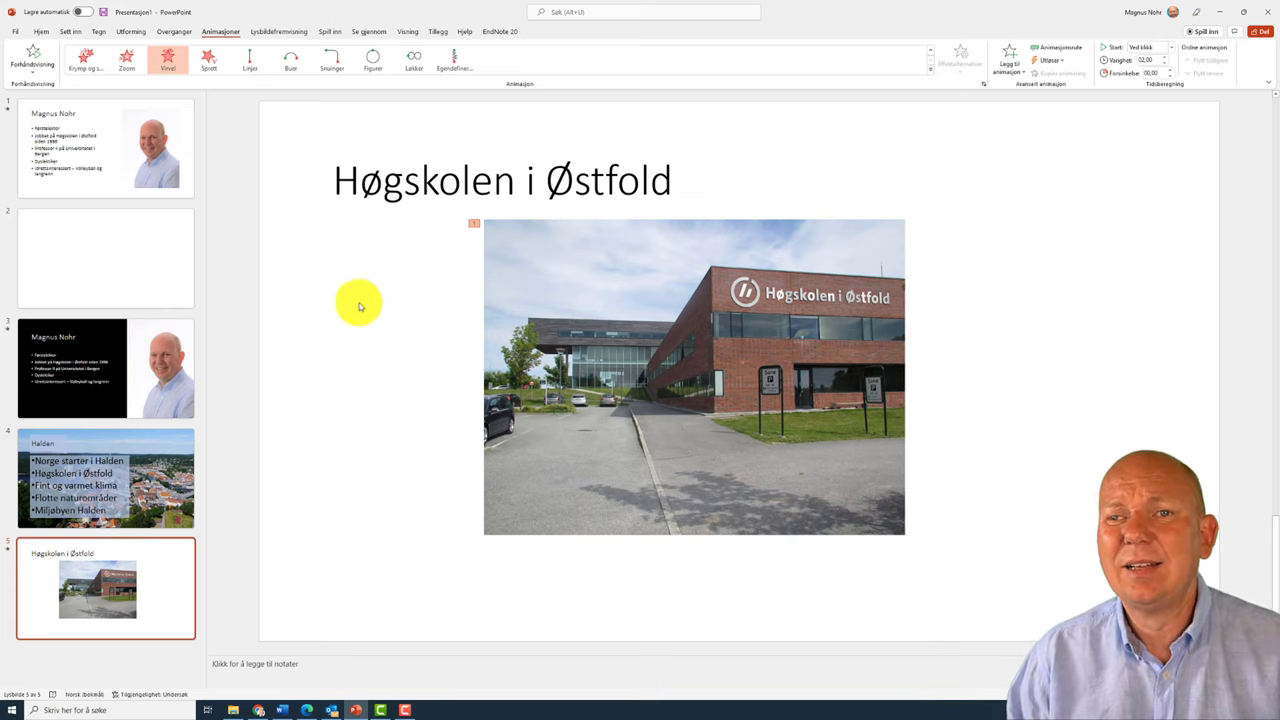
Step: Draw a text box below the campus photo
click(43, 35)
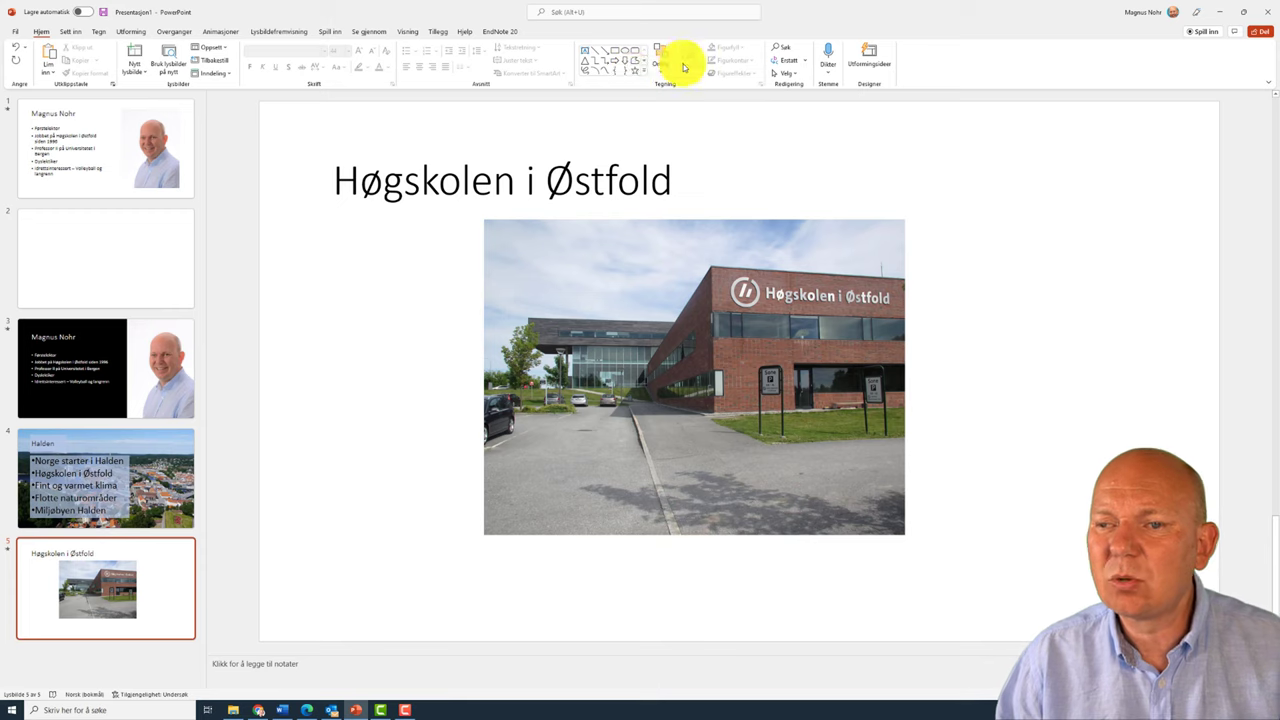
scroll(634, 70, down, 2)
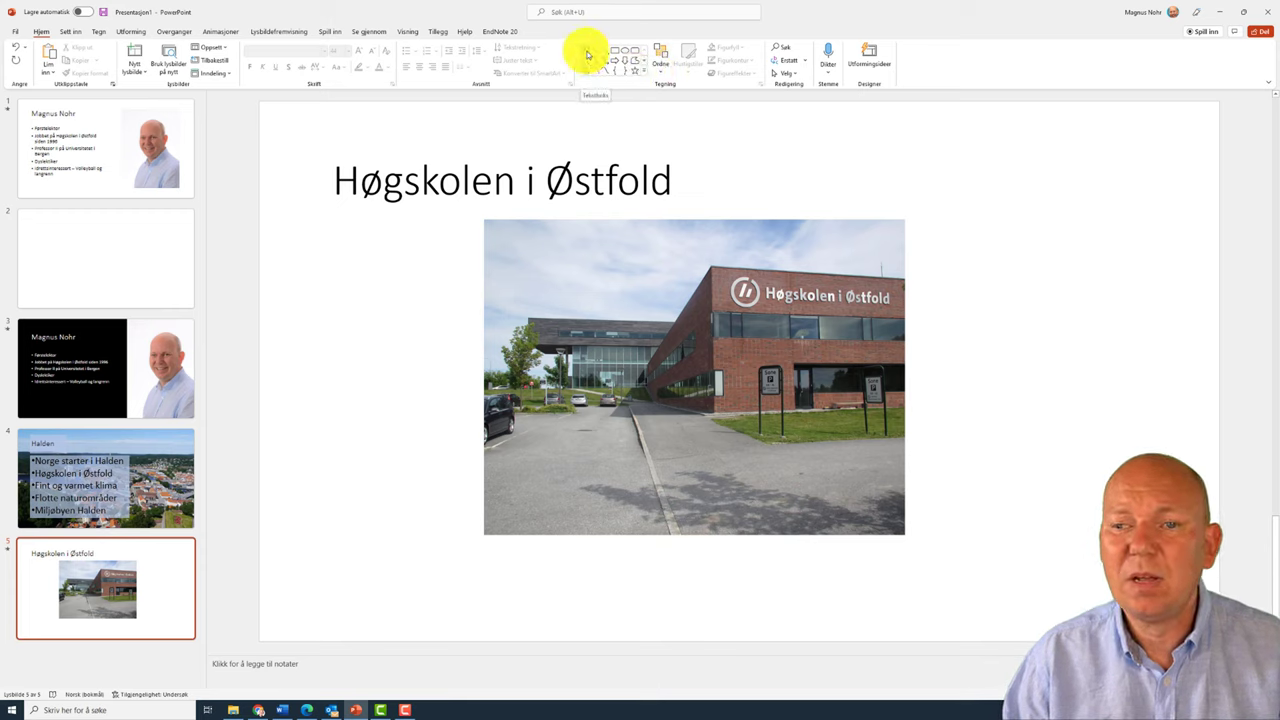
click(588, 53)
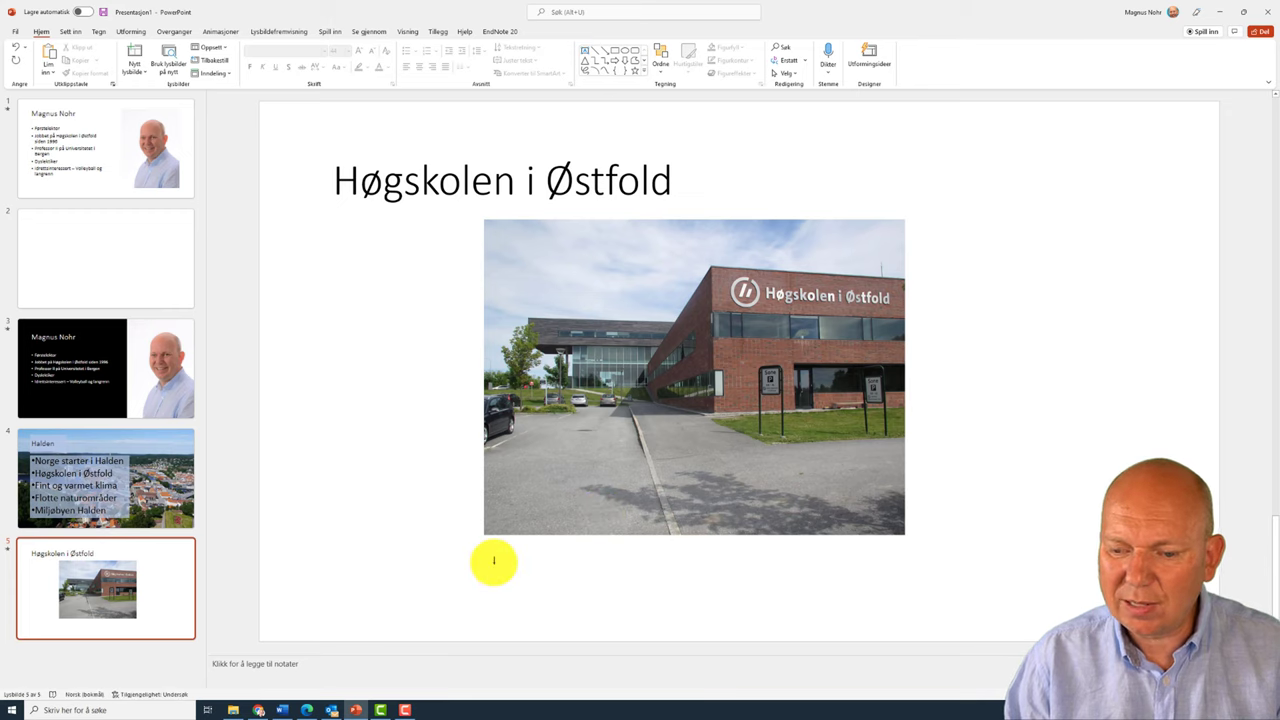
mouse_move(494, 563)
mouse_down()
mouse_move(804, 612)
mouse_move(897, 612)
mouse_up()
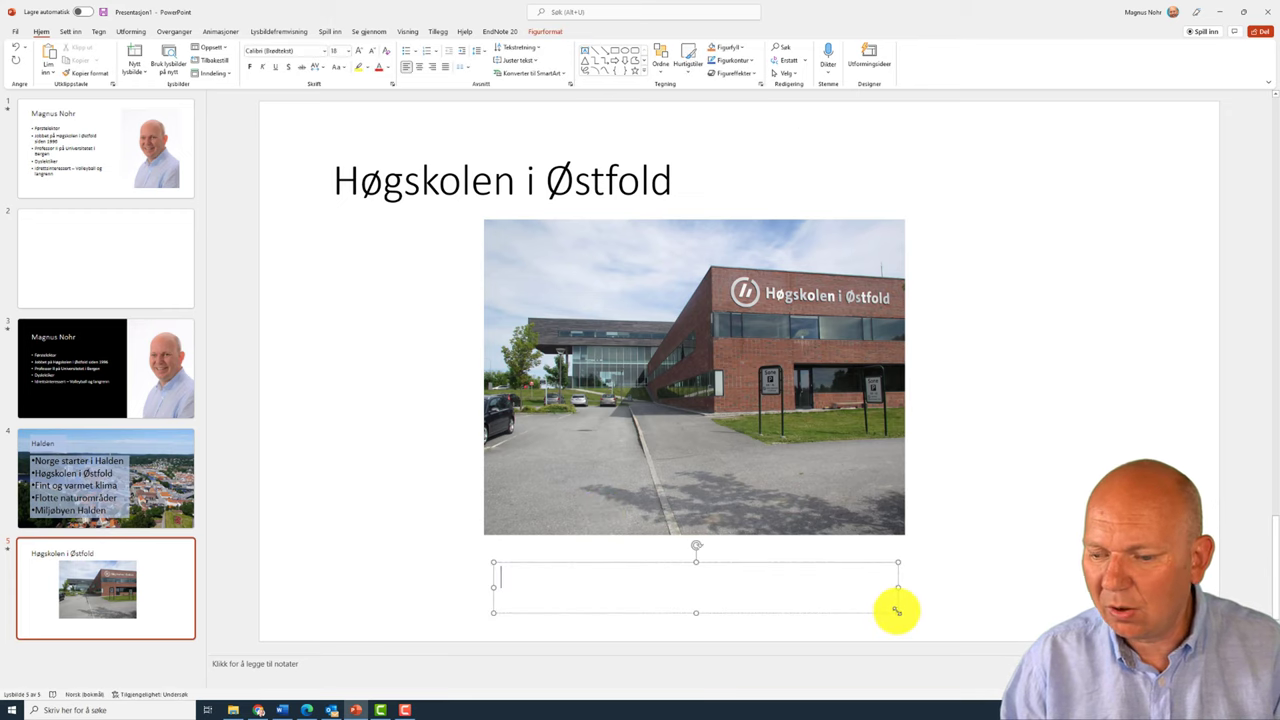
click(347, 52)
click(341, 272)
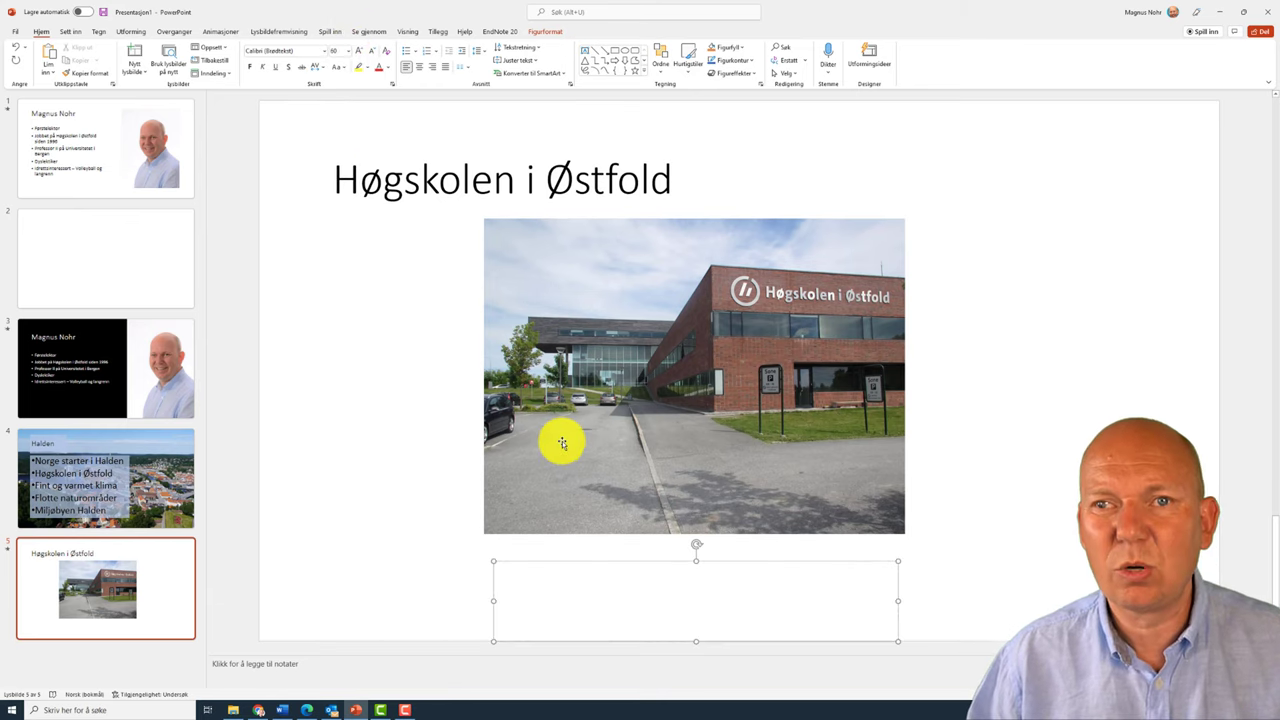
text(www)
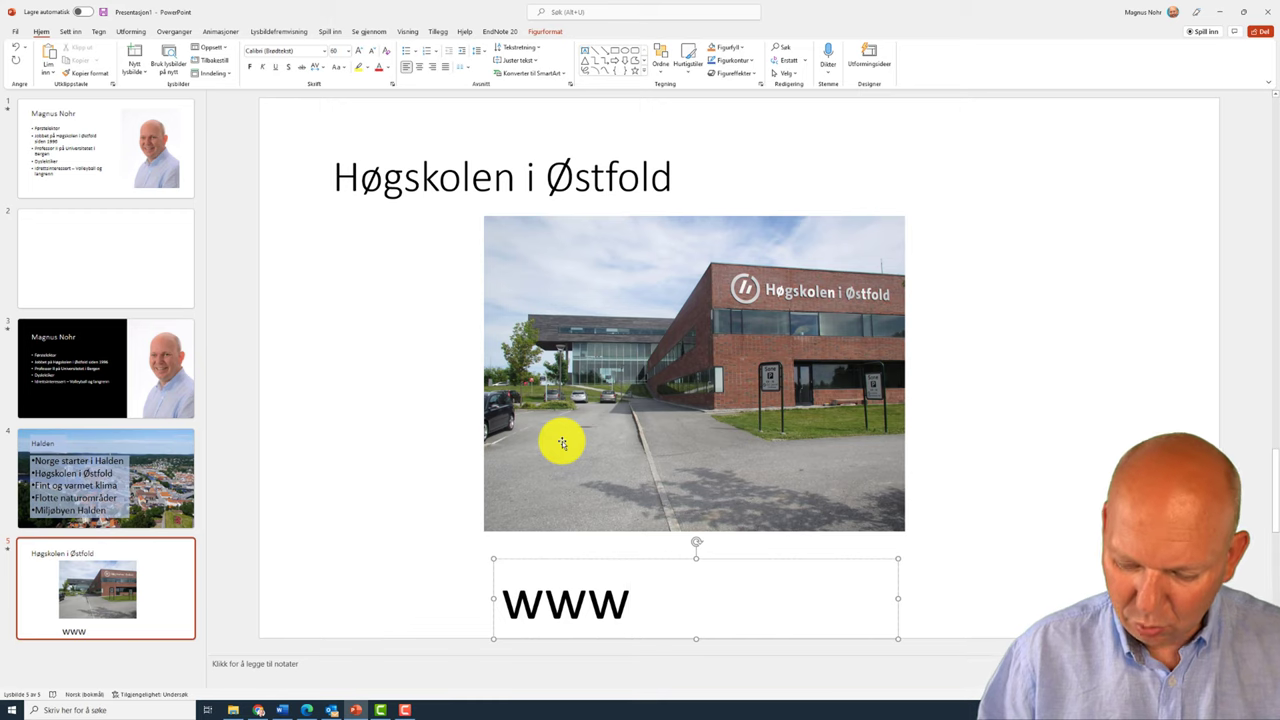
text(.hiof)
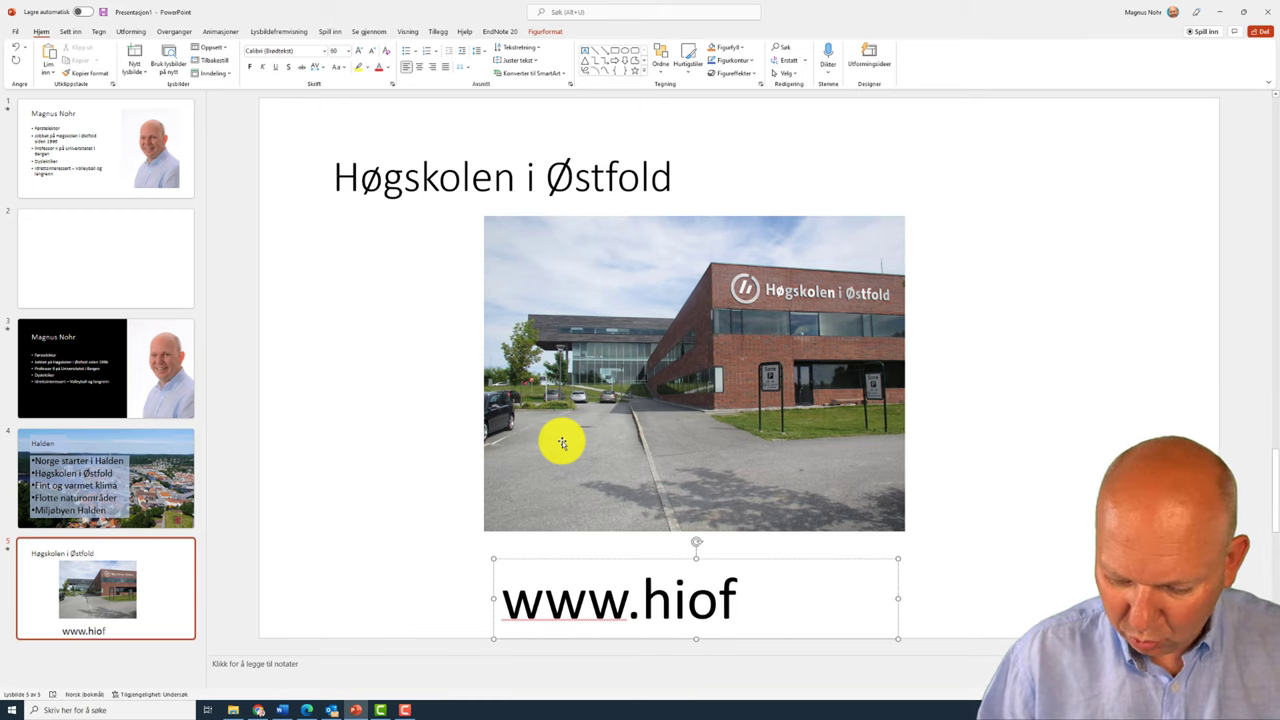
text(.no)
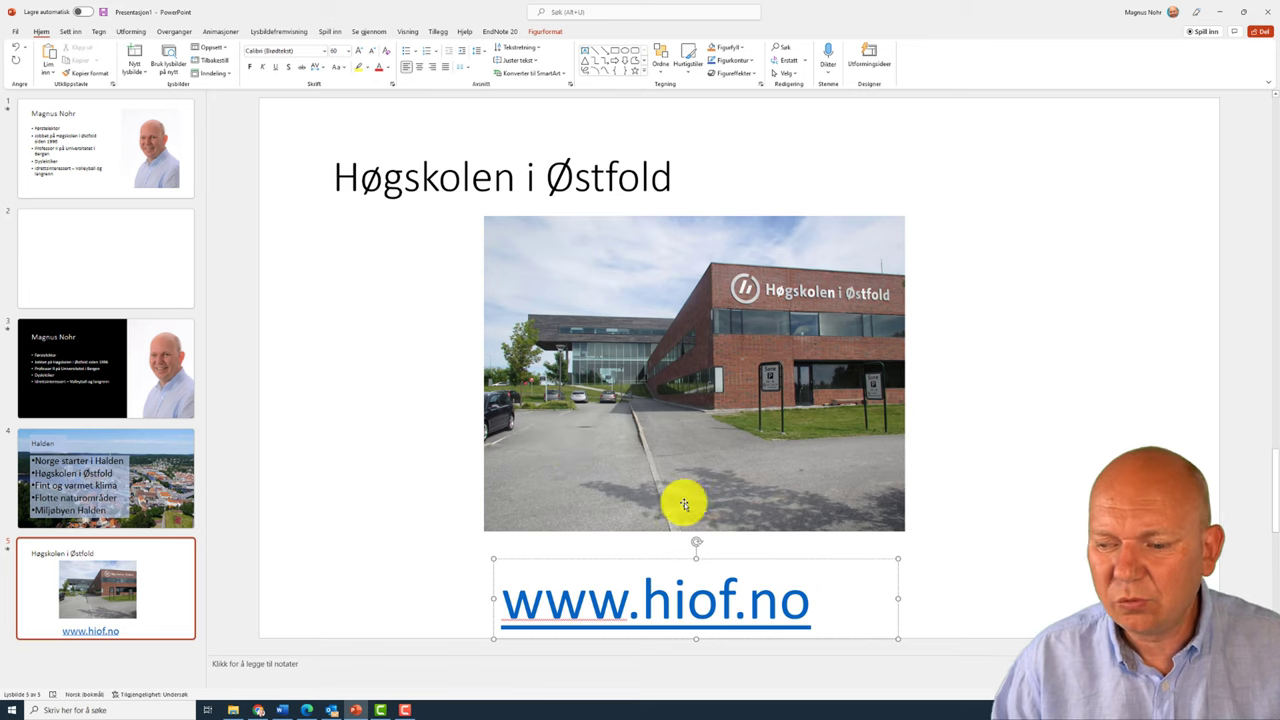
drag(805, 598, 542, 602)
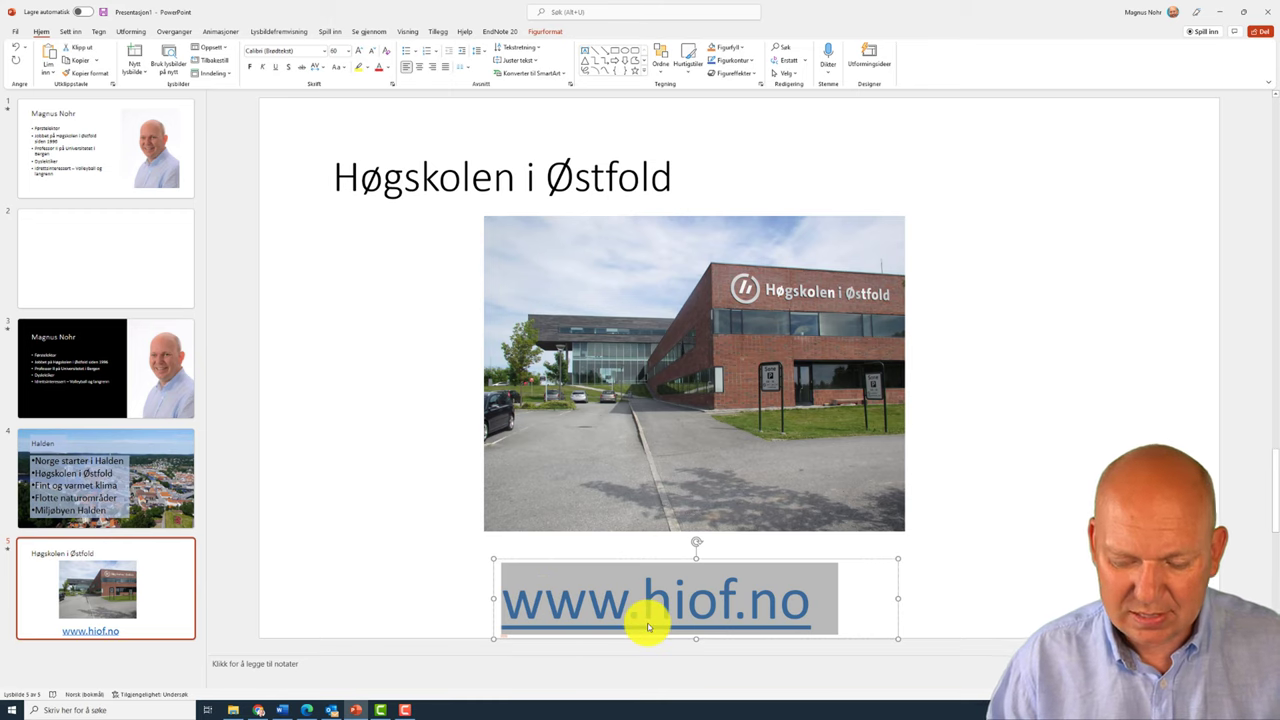
Step: Replace the caption text with Høgskolen i Østfold and widen the box to fit one line
key(Delete)
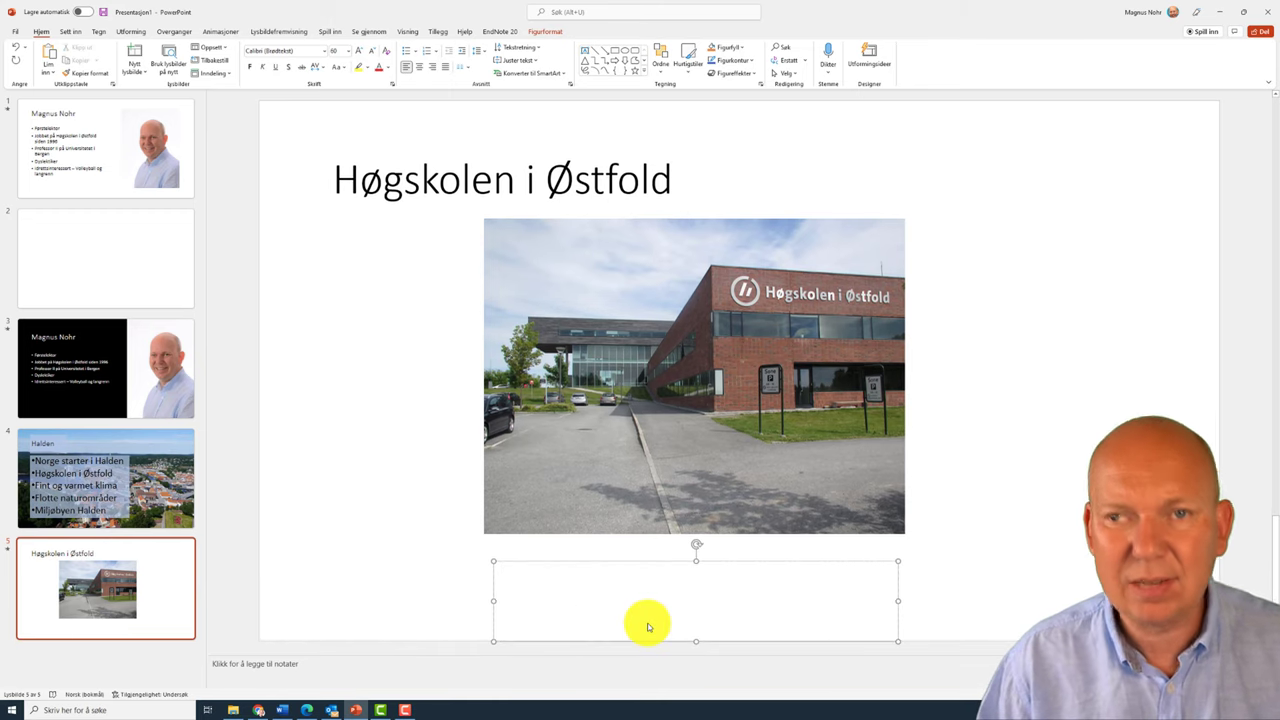
text(Høgskolen i Østfold)
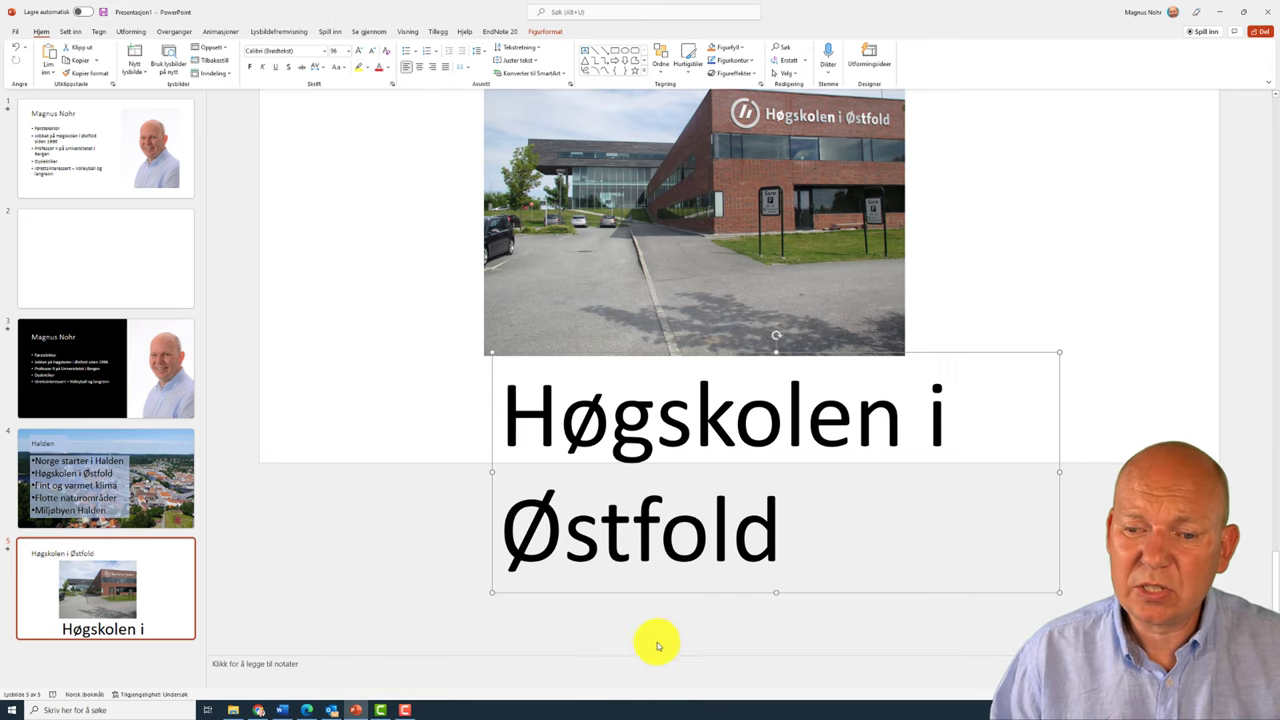
drag(493, 471, 271, 468)
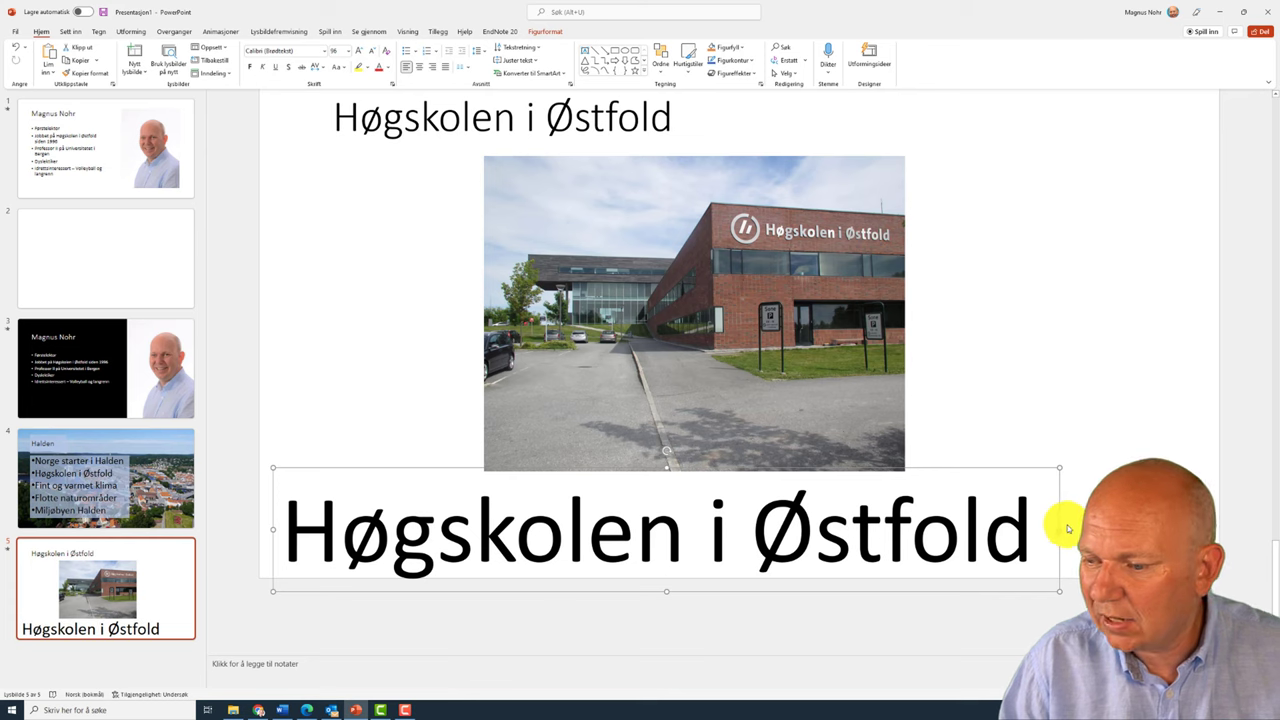
drag(951, 466, 1008, 465)
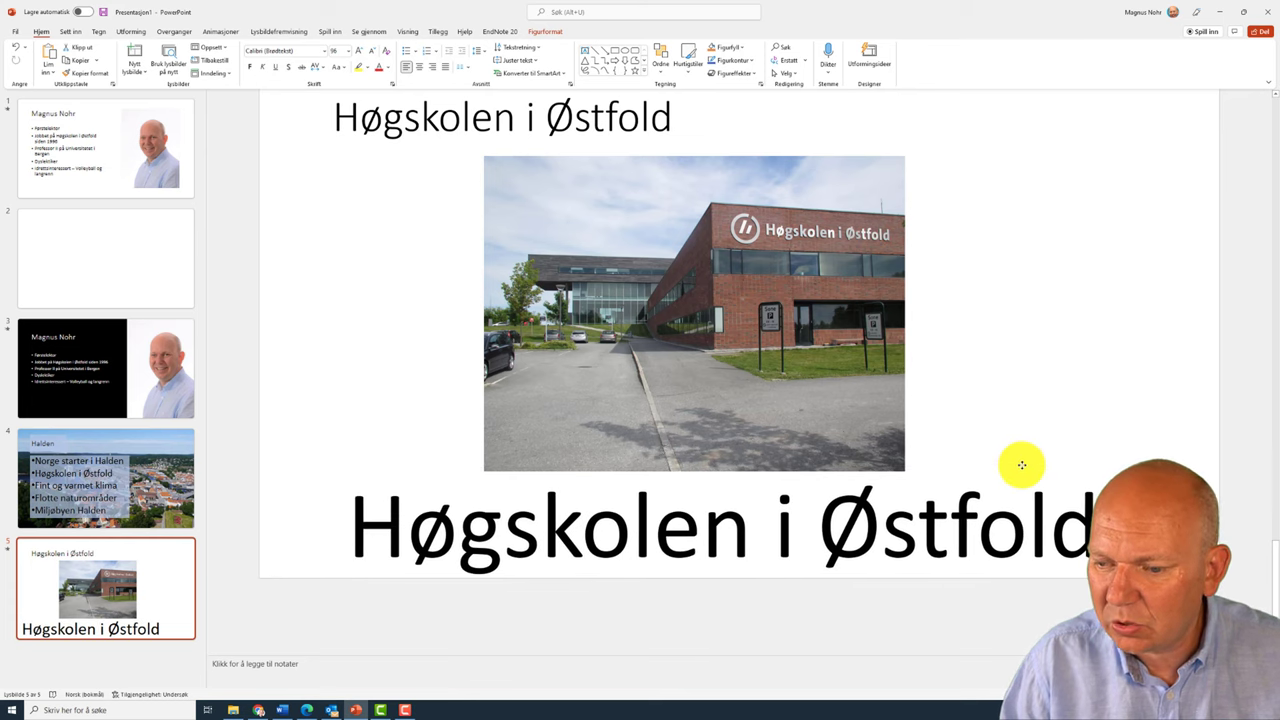
Step: Set the caption to size 48, position it below the photo, and select its text
drag(1076, 524, 571, 506)
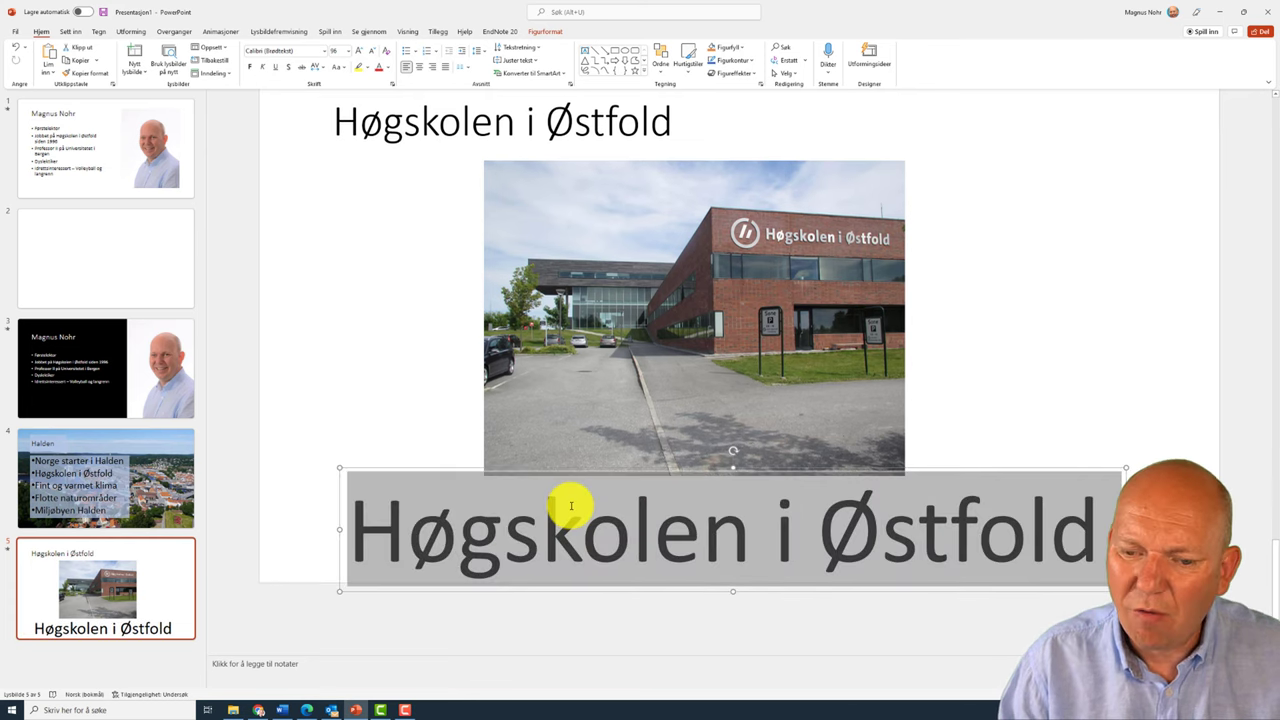
click(645, 474)
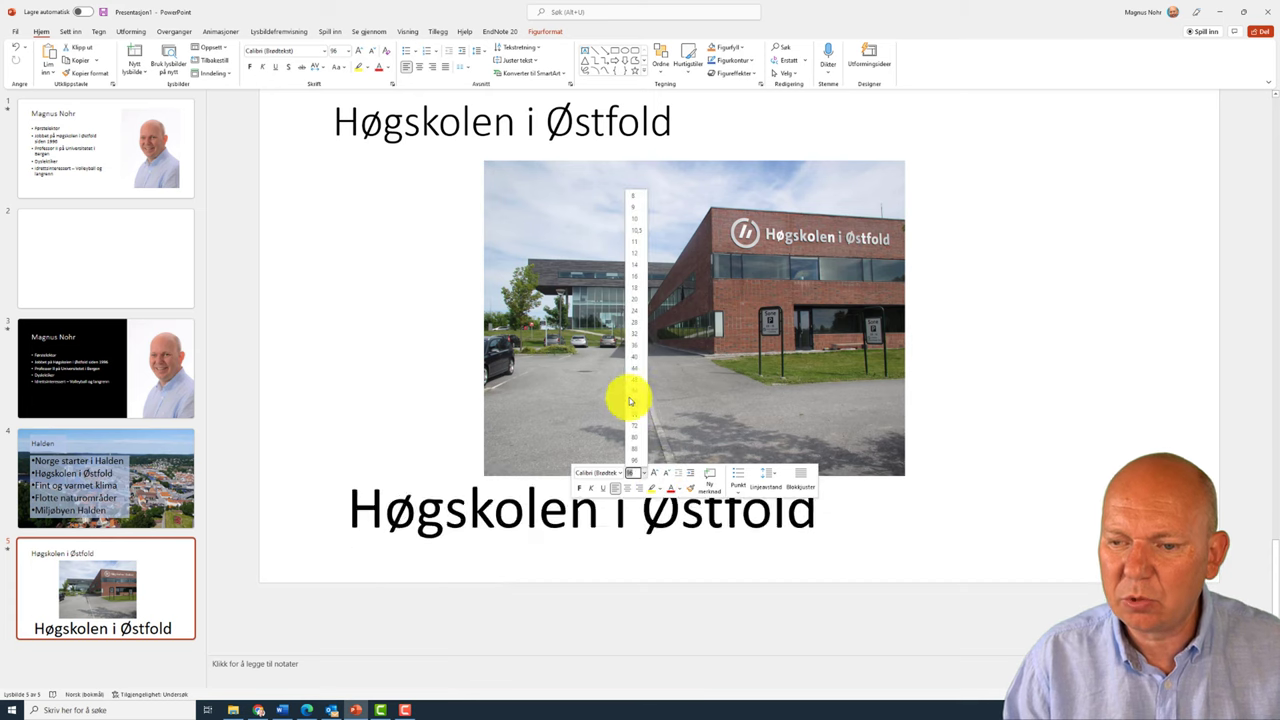
click(634, 379)
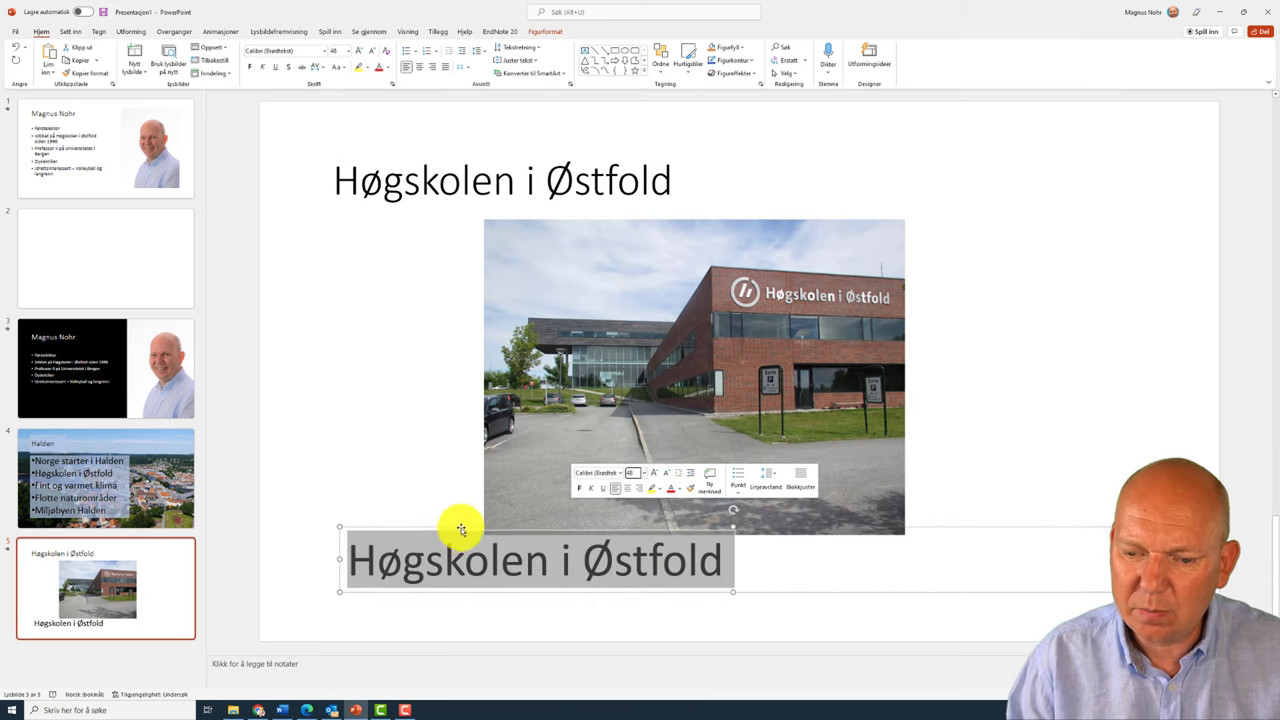
mouse_move(461, 529)
mouse_down()
mouse_move(600, 535)
mouse_move(611, 552)
mouse_up()
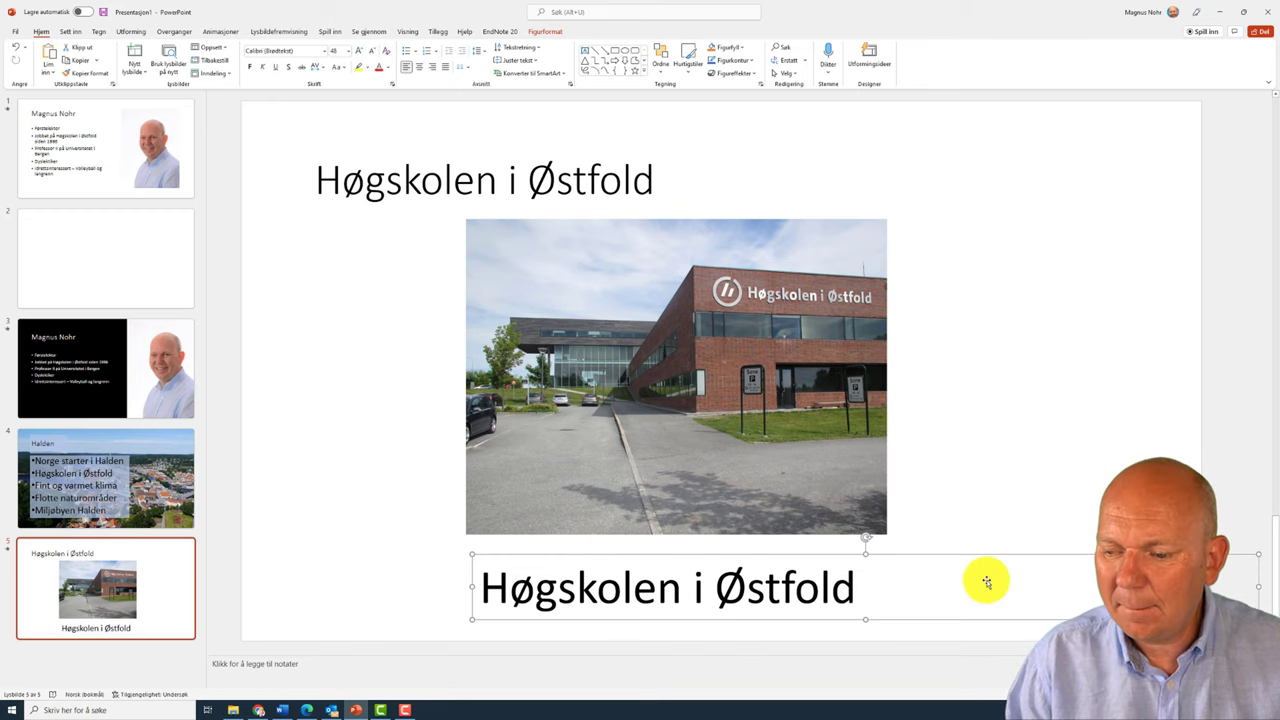
drag(855, 585, 478, 587)
key(ctrl+c)
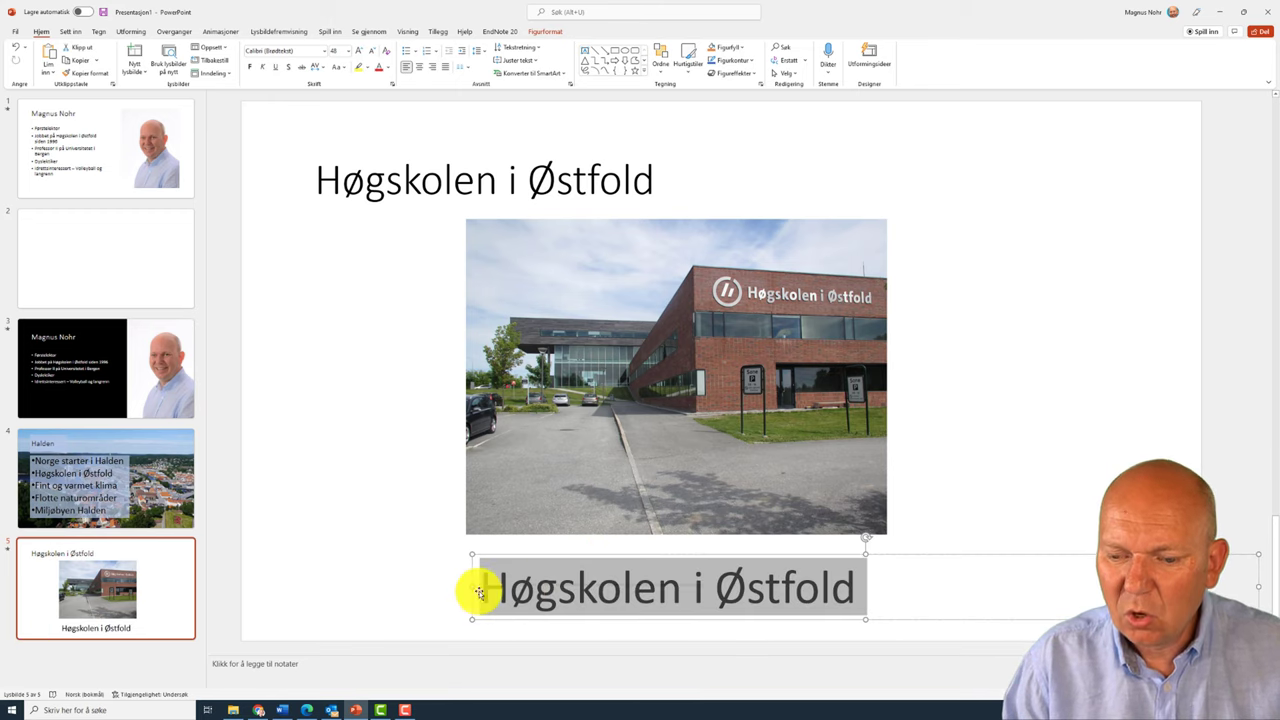
click(79, 36)
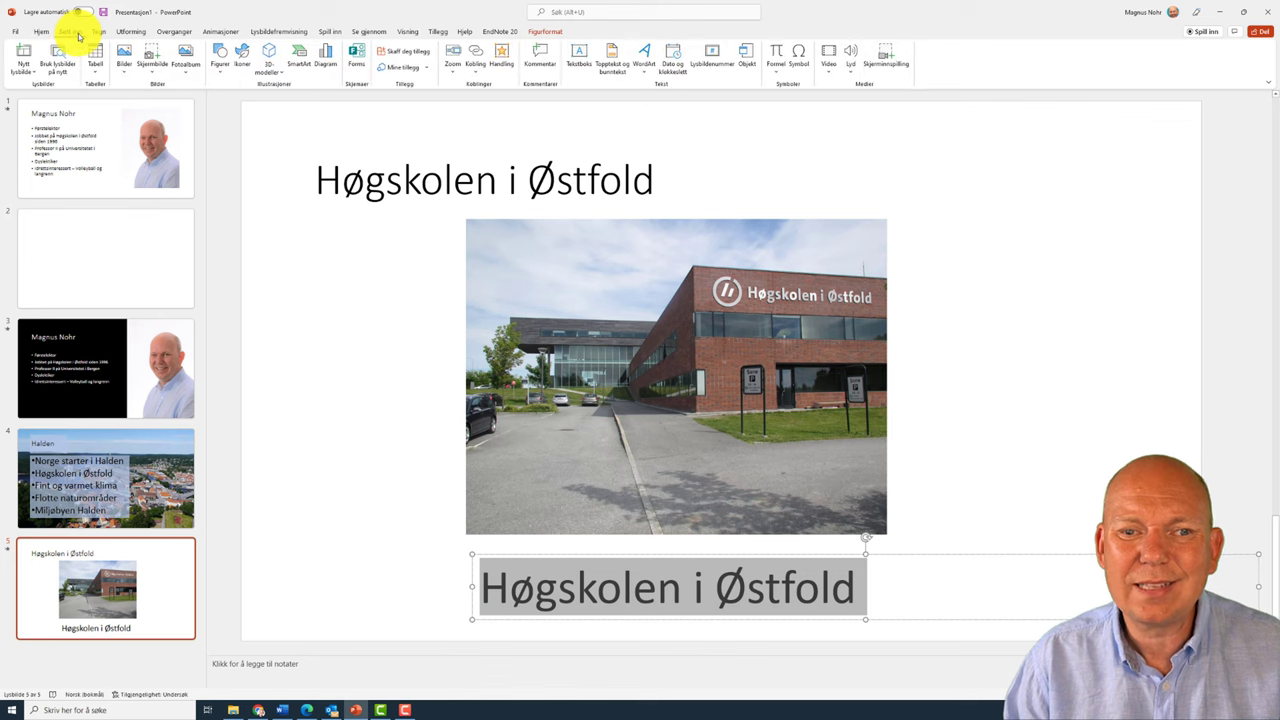
click(477, 60)
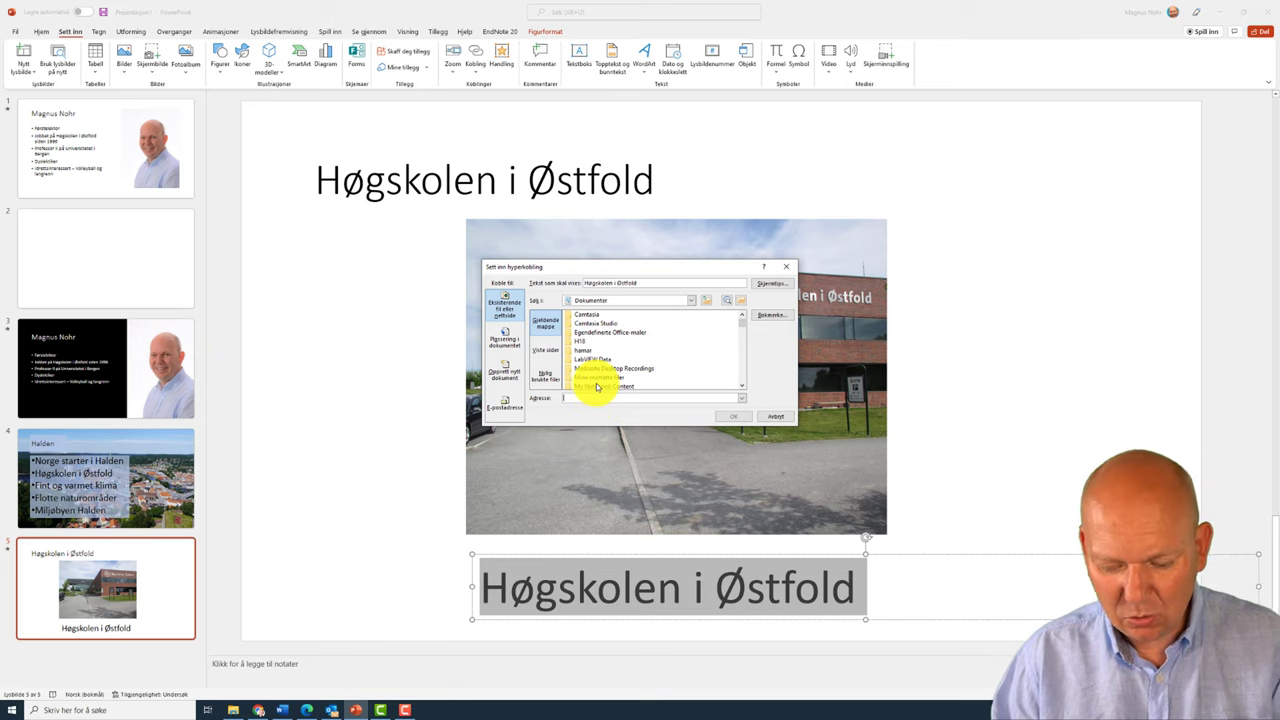
key(ctrl+v)
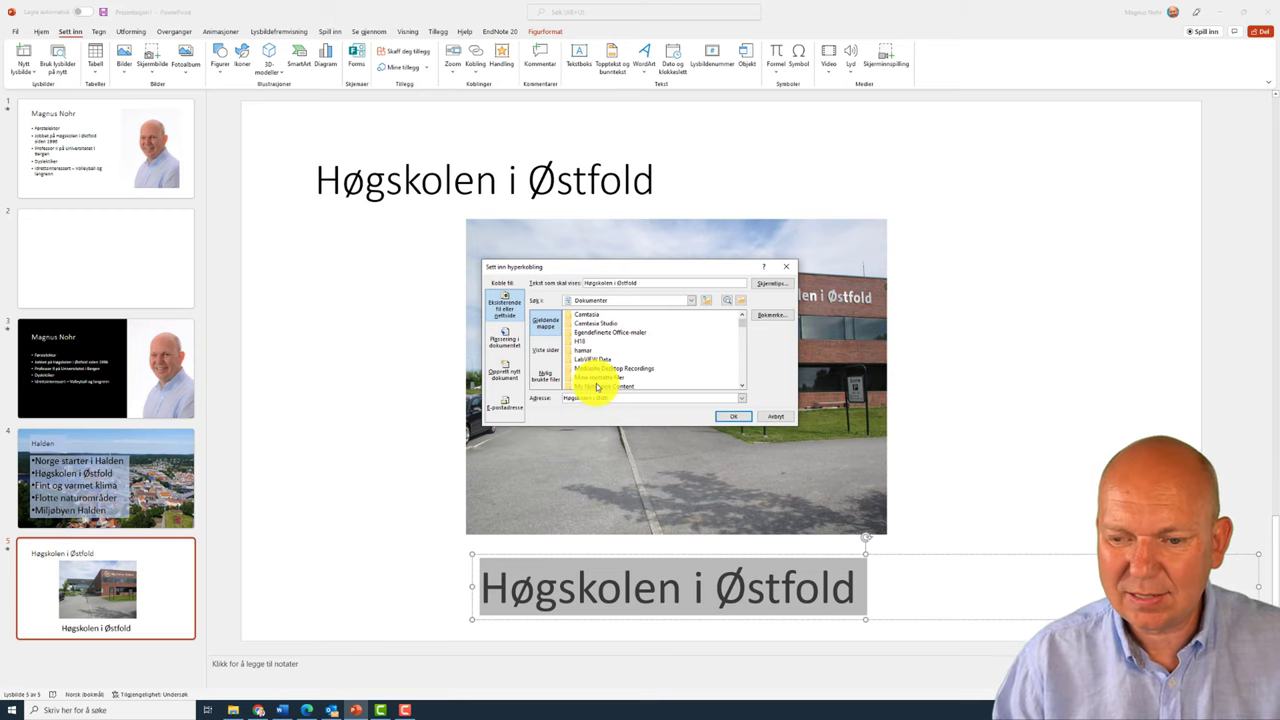
text(www)
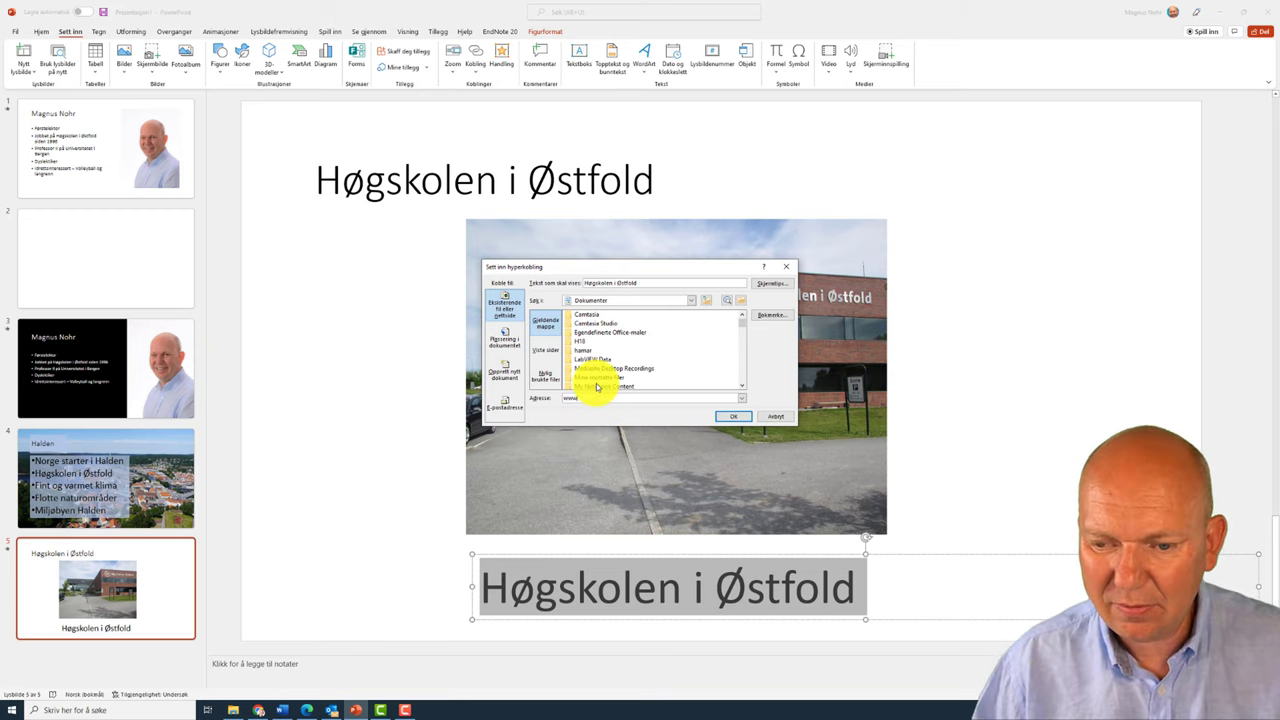
text(.hiof)
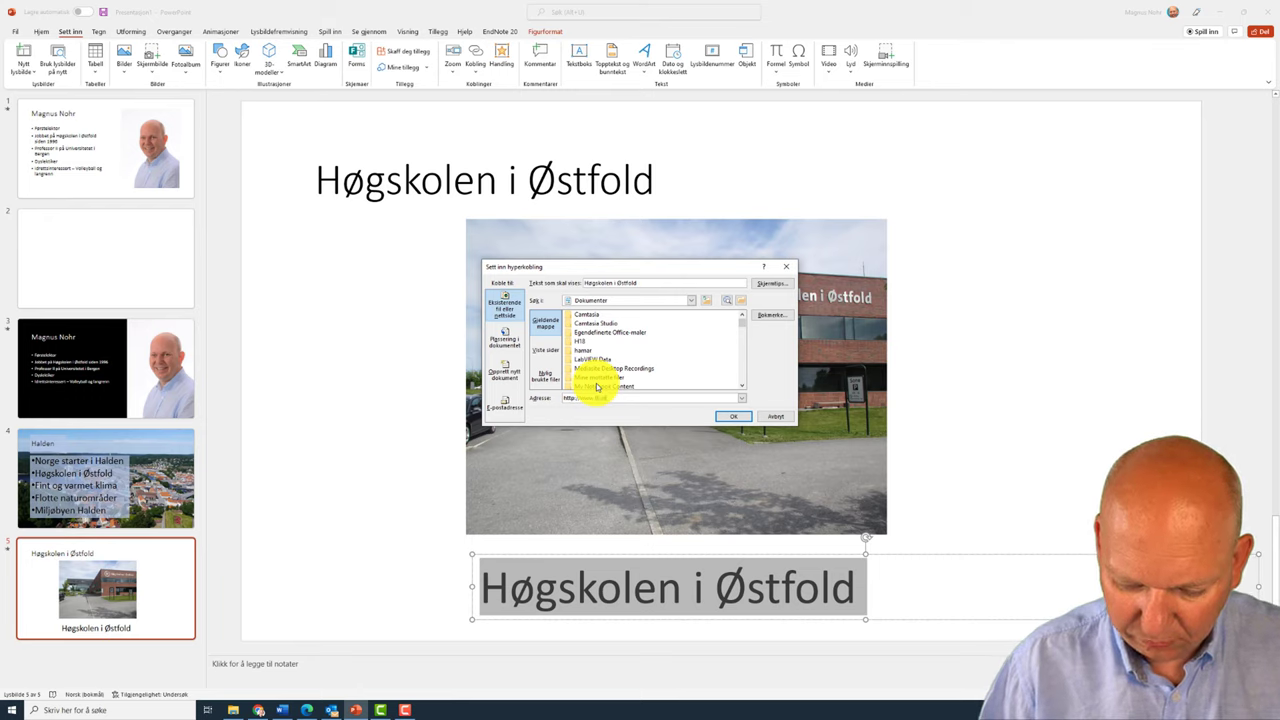
text(.no)
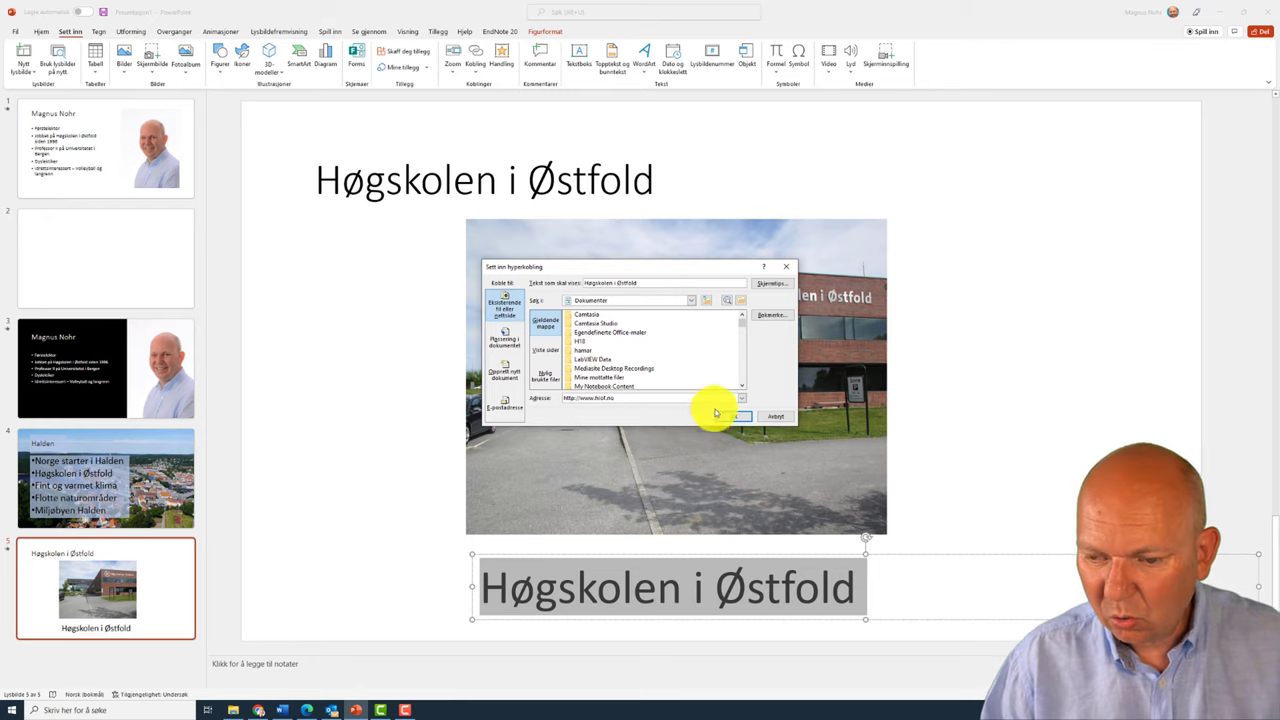
click(738, 418)
click(935, 530)
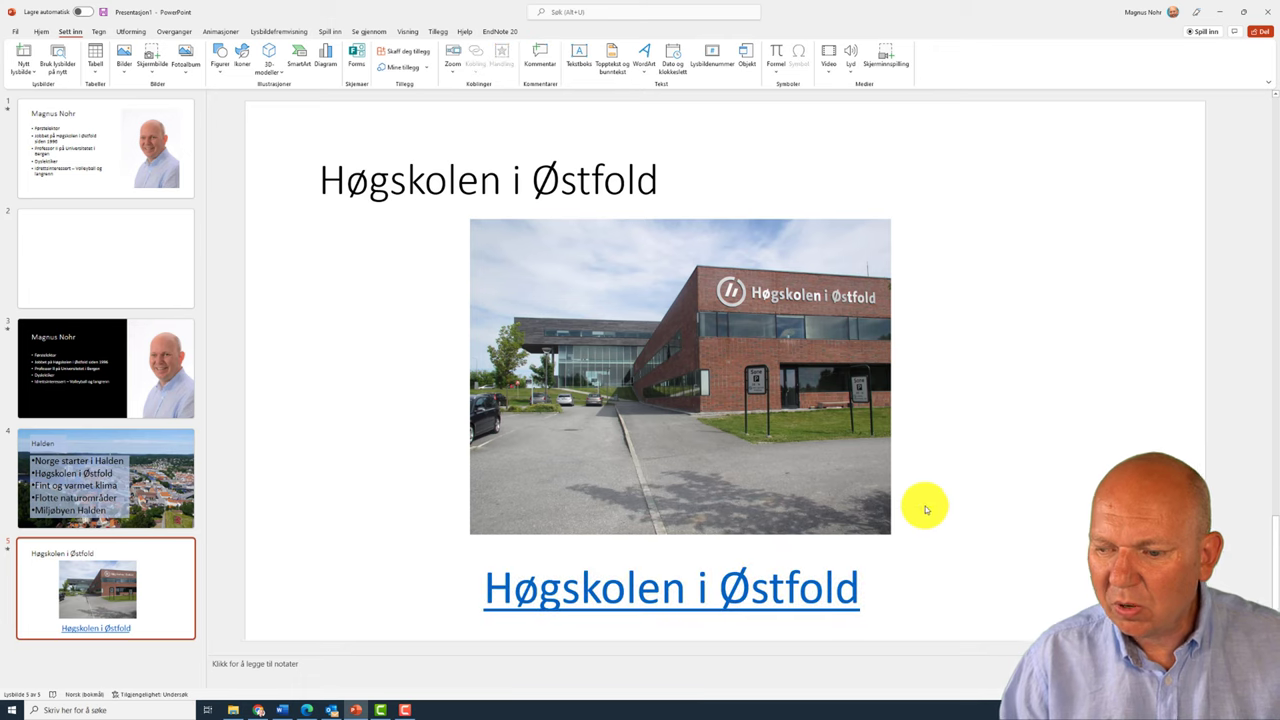